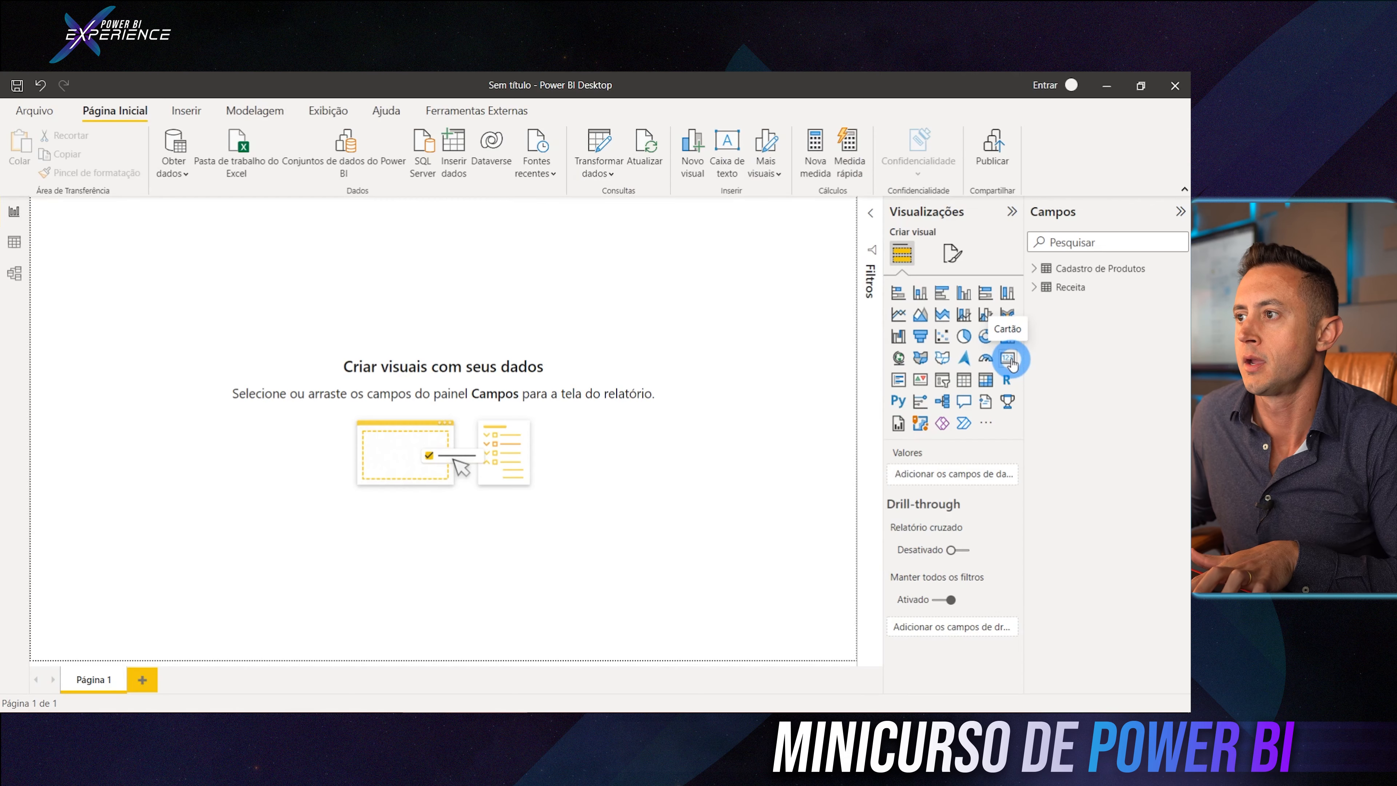
Add a card visual at the right edge of the report page showing the Receita field from the Receita table
{"action": "left_click", "coordinate": [1010, 361]}
{"action": "left_click_drag", "start_coordinate": [110, 256], "coordinate": [422, 352]}
{"action": "left_click_drag", "start_coordinate": [528, 473], "coordinate": [602, 456]}
{"action": "left_click_drag", "start_coordinate": [482, 375], "coordinate": [821, 480]}
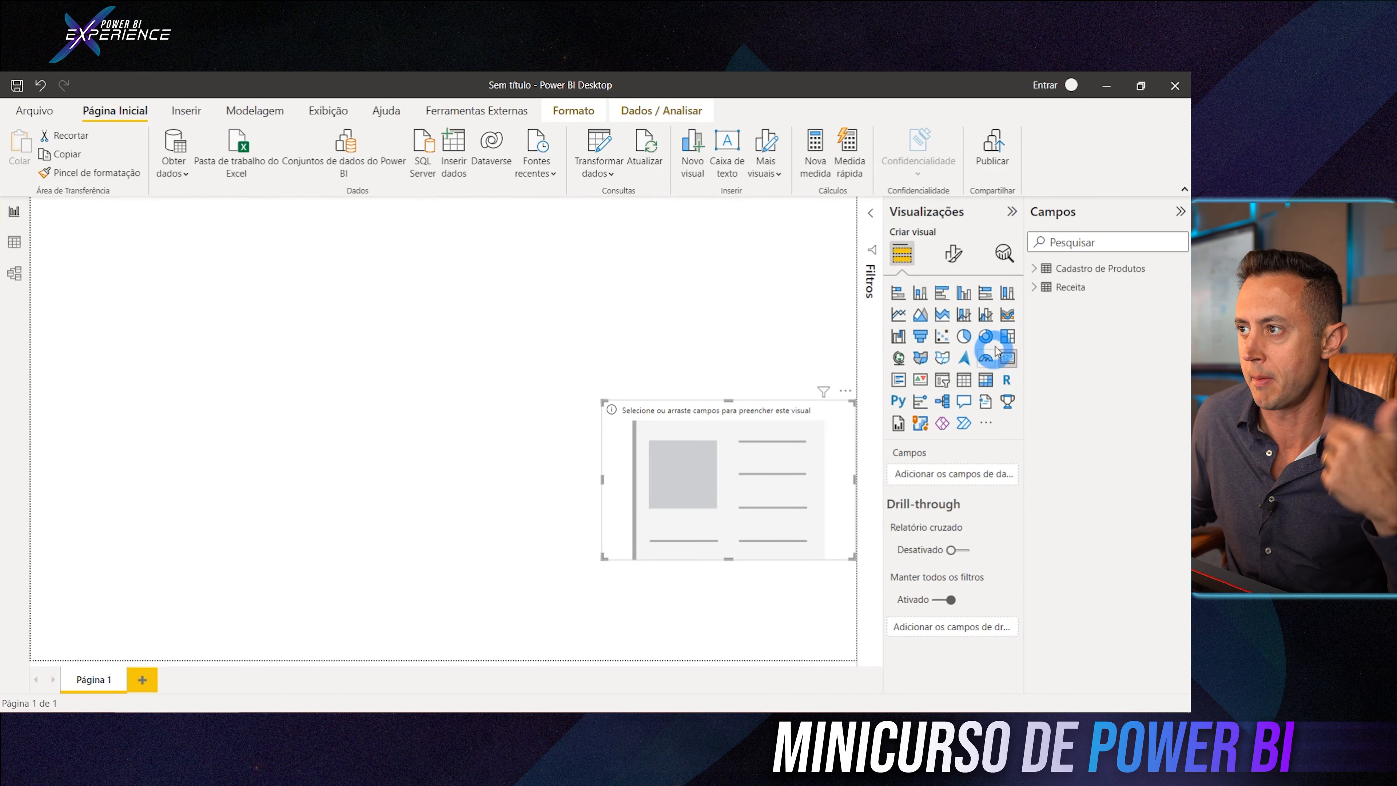
{"action": "left_click", "coordinate": [1033, 287]}
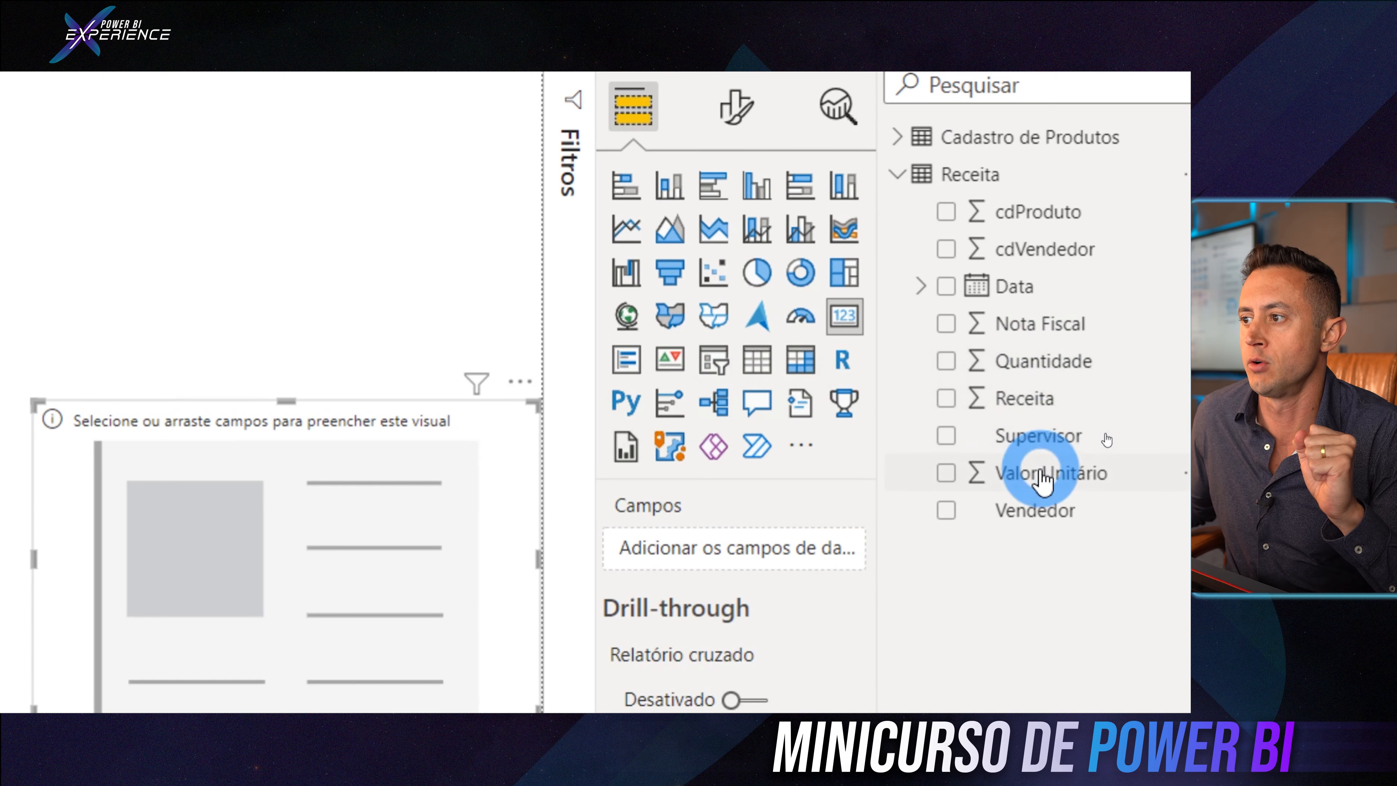
{"action": "left_click_drag", "start_coordinate": [1043, 410], "coordinate": [329, 558]}
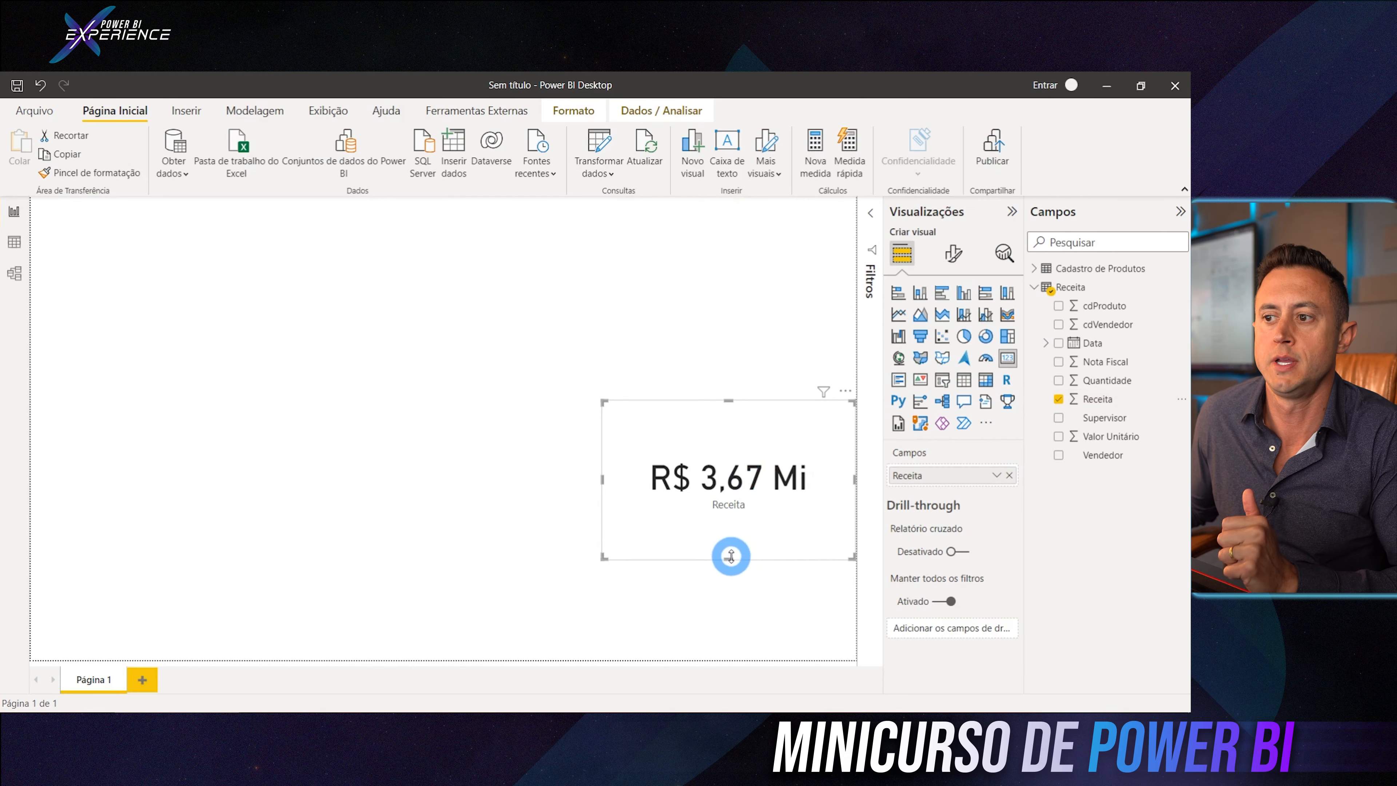
Reduce the height of the Receita card and reposition it against the right edge of the page
{"action": "left_click_drag", "start_coordinate": [735, 543], "coordinate": [738, 498]}
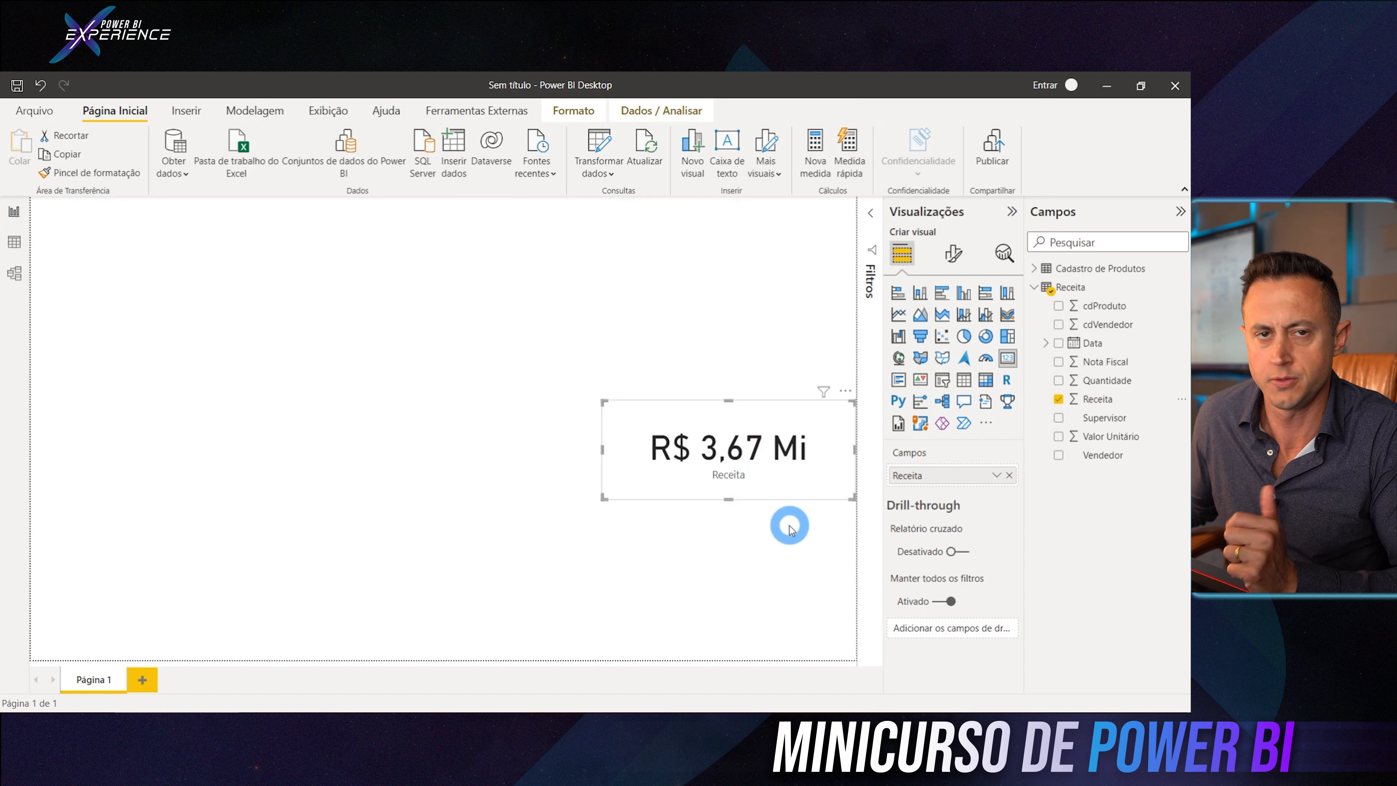
{"action": "left_click_drag", "start_coordinate": [746, 440], "coordinate": [348, 372]}
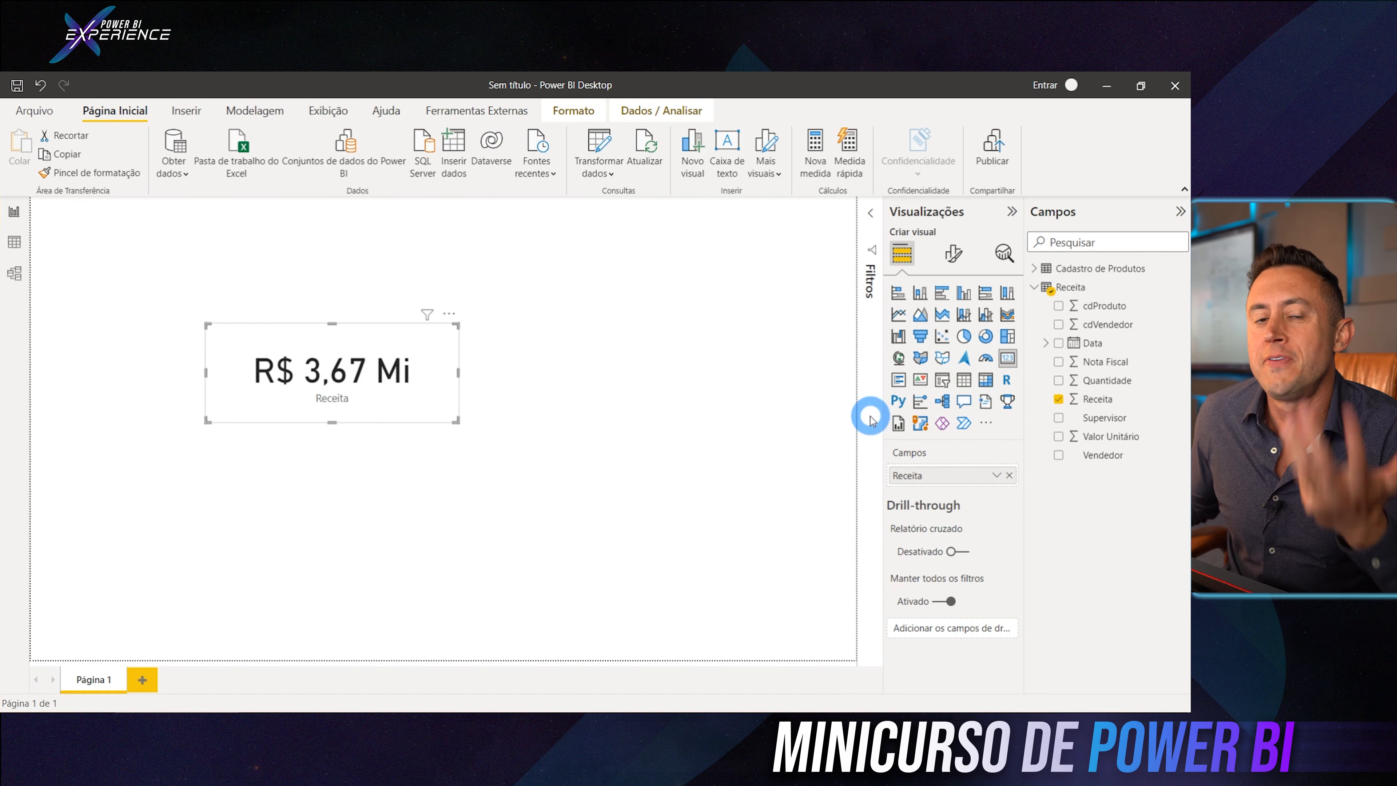
{"action": "left_click_drag", "start_coordinate": [374, 374], "coordinate": [851, 478]}
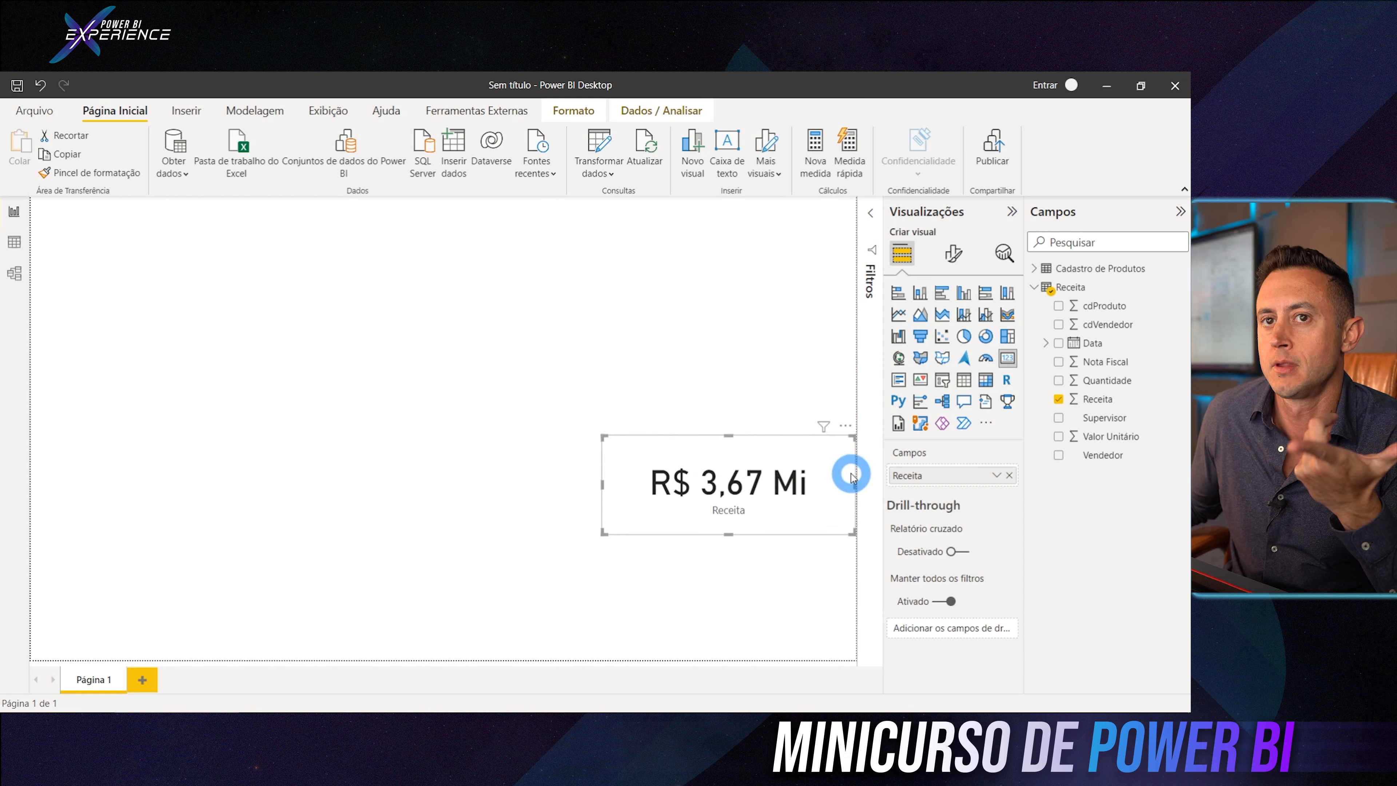
Examine the Receita column in the data view of the Receita table, and return to the report page
{"action": "left_click", "coordinate": [15, 241]}
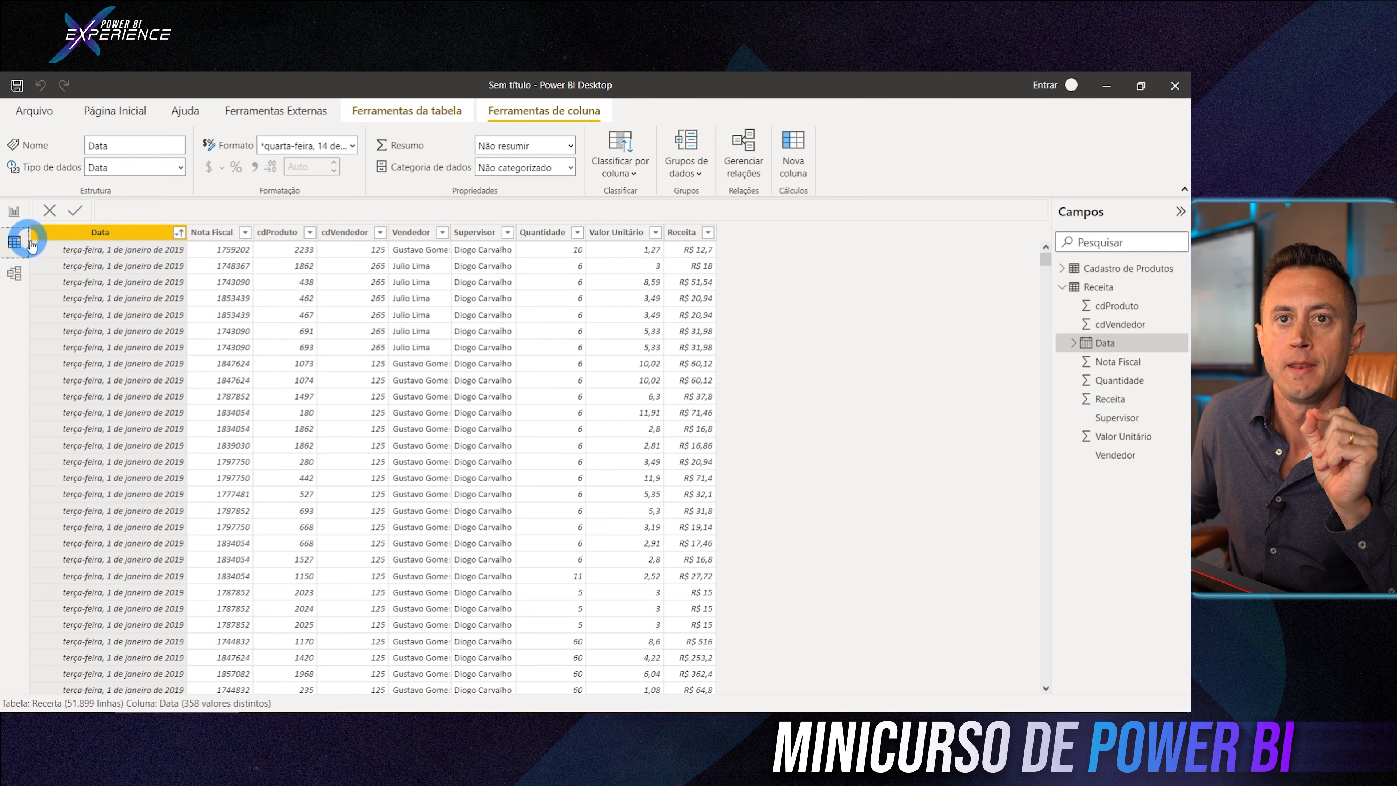
{"action": "left_click", "coordinate": [690, 248]}
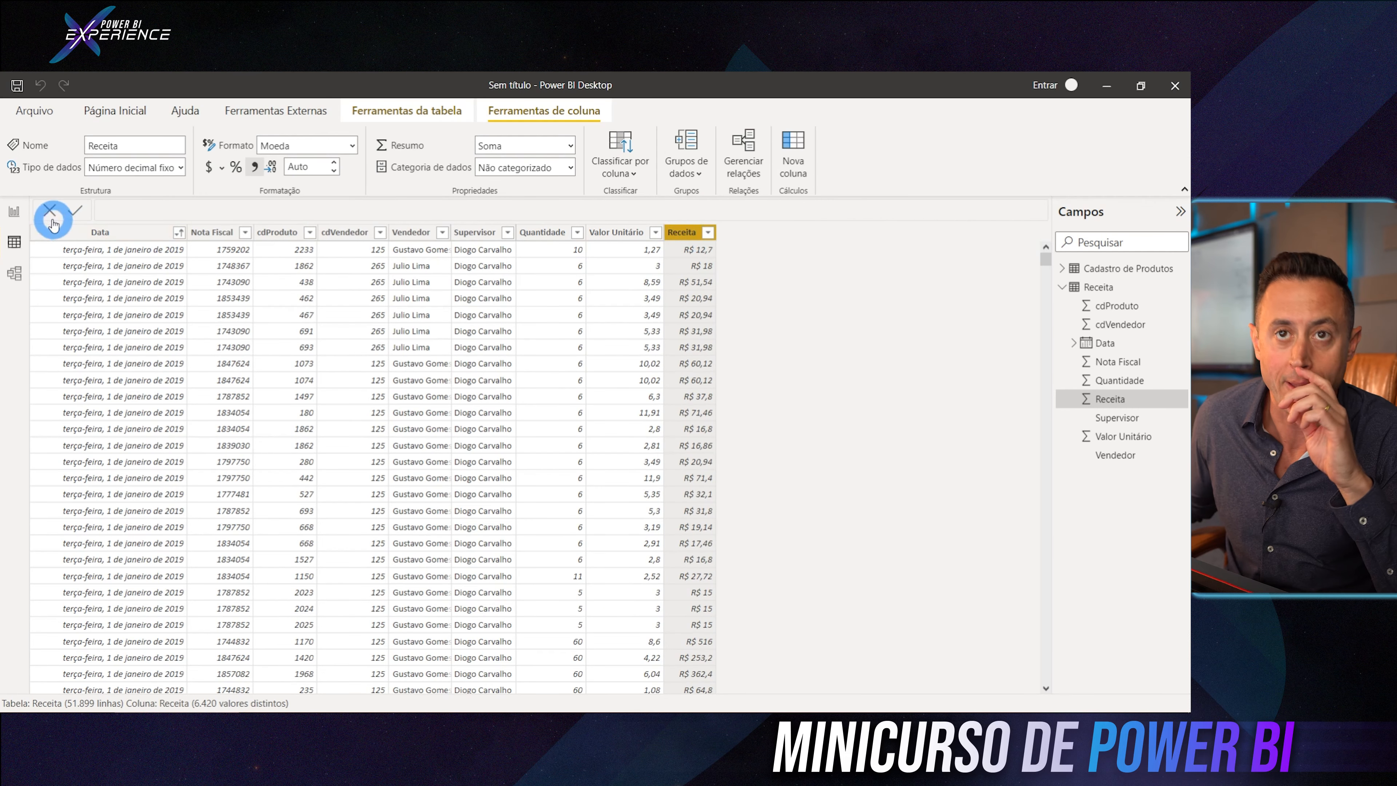
{"action": "left_click", "coordinate": [19, 213]}
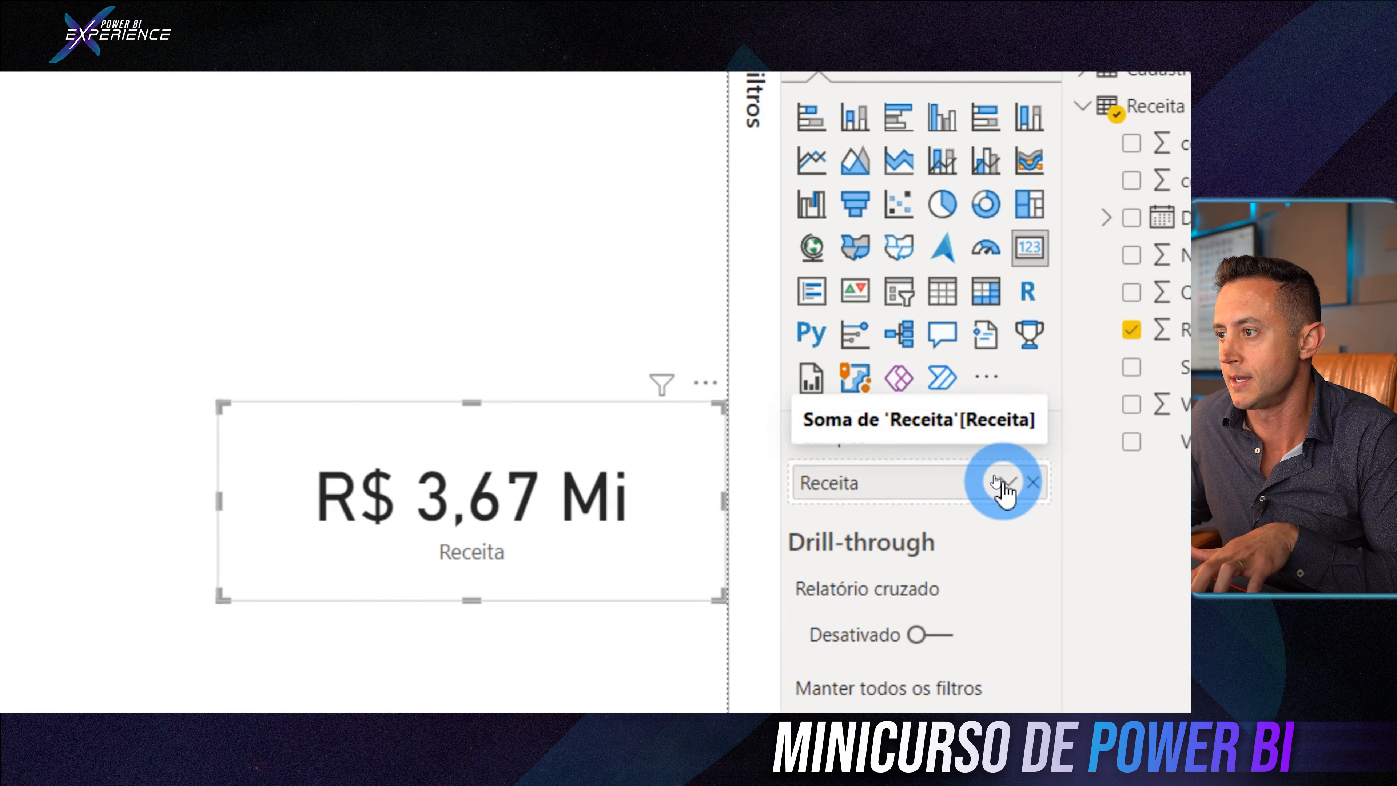
Switch the card's Receita aggregation to Média, compare it with the table data, and restore it to Soma
{"action": "left_click", "coordinate": [1002, 487]}
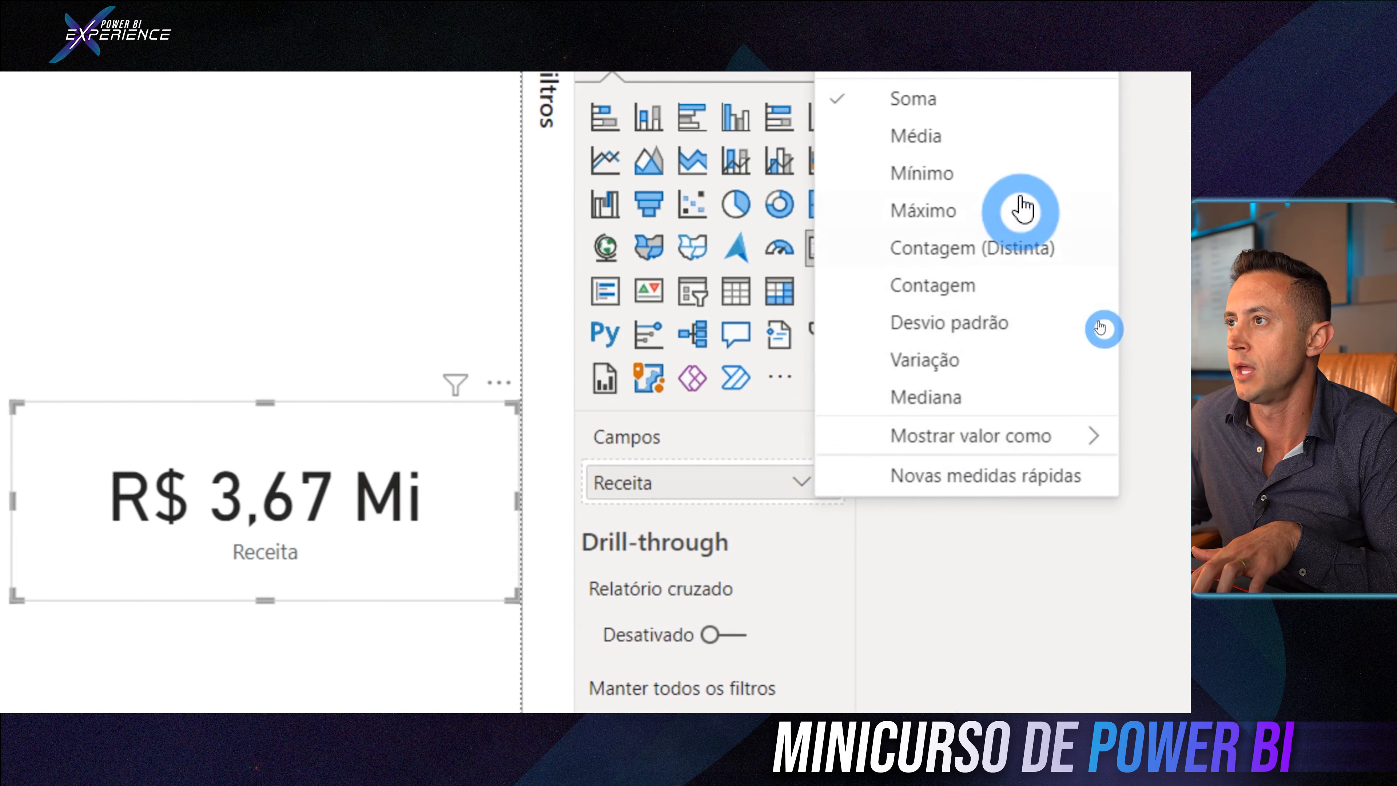
{"action": "left_click", "coordinate": [935, 215]}
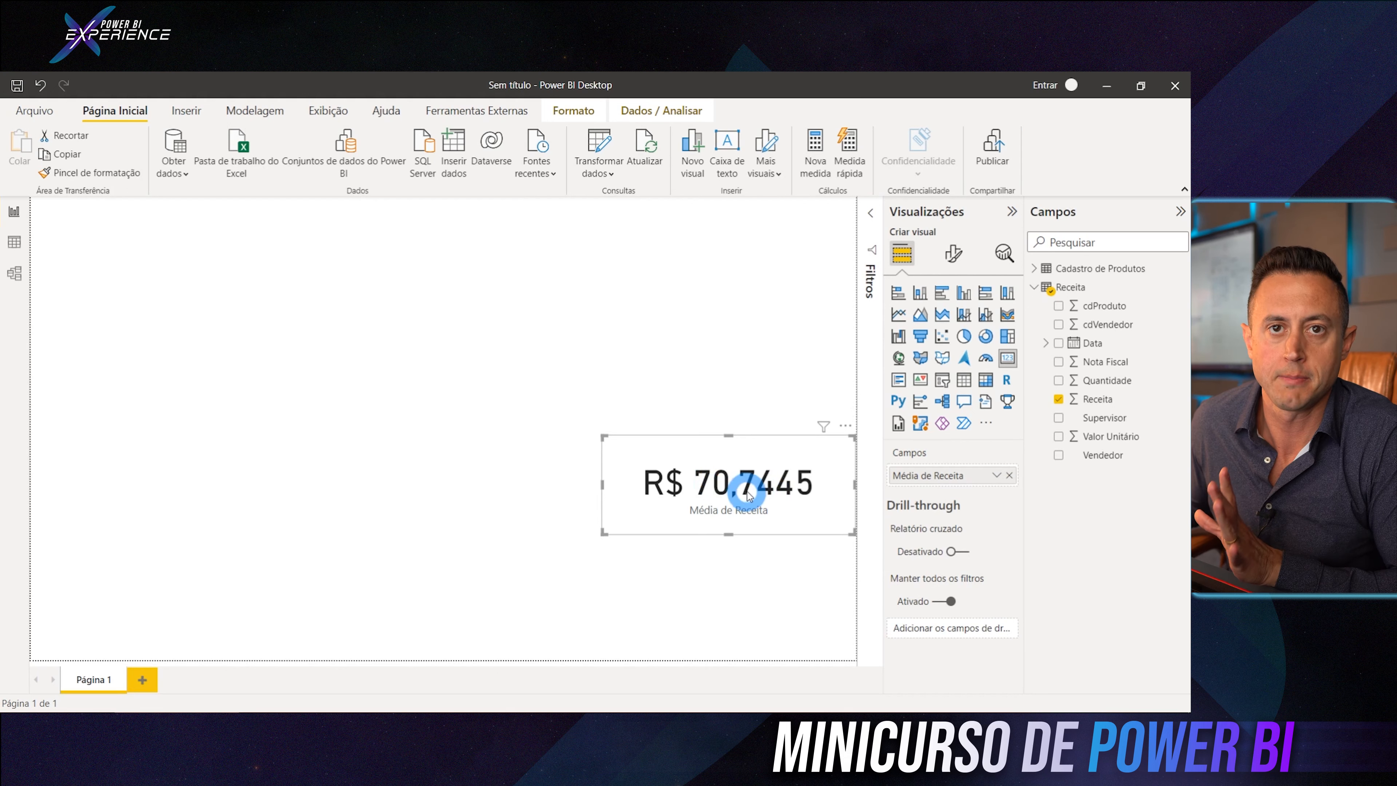
{"action": "left_click", "coordinate": [3, 243]}
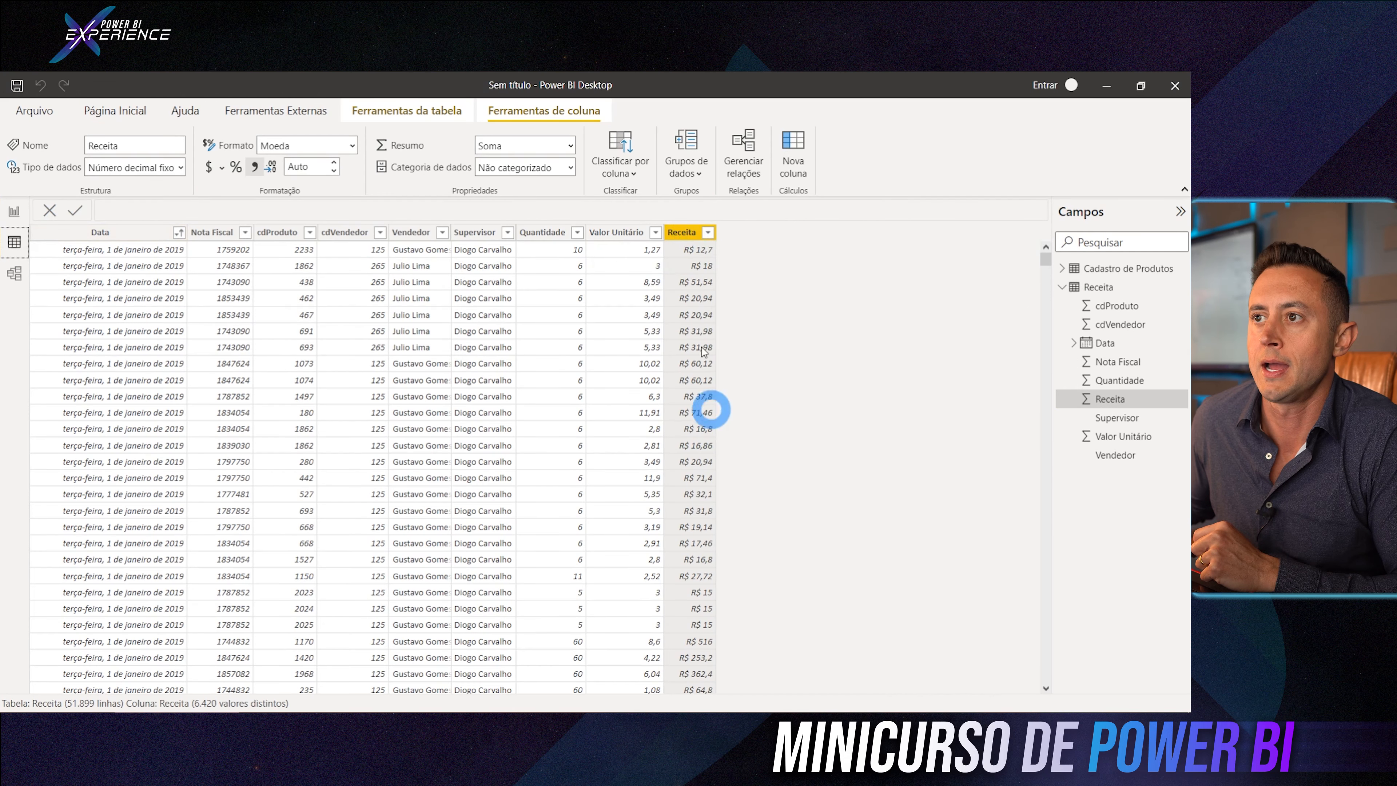
{"action": "left_click", "coordinate": [14, 211]}
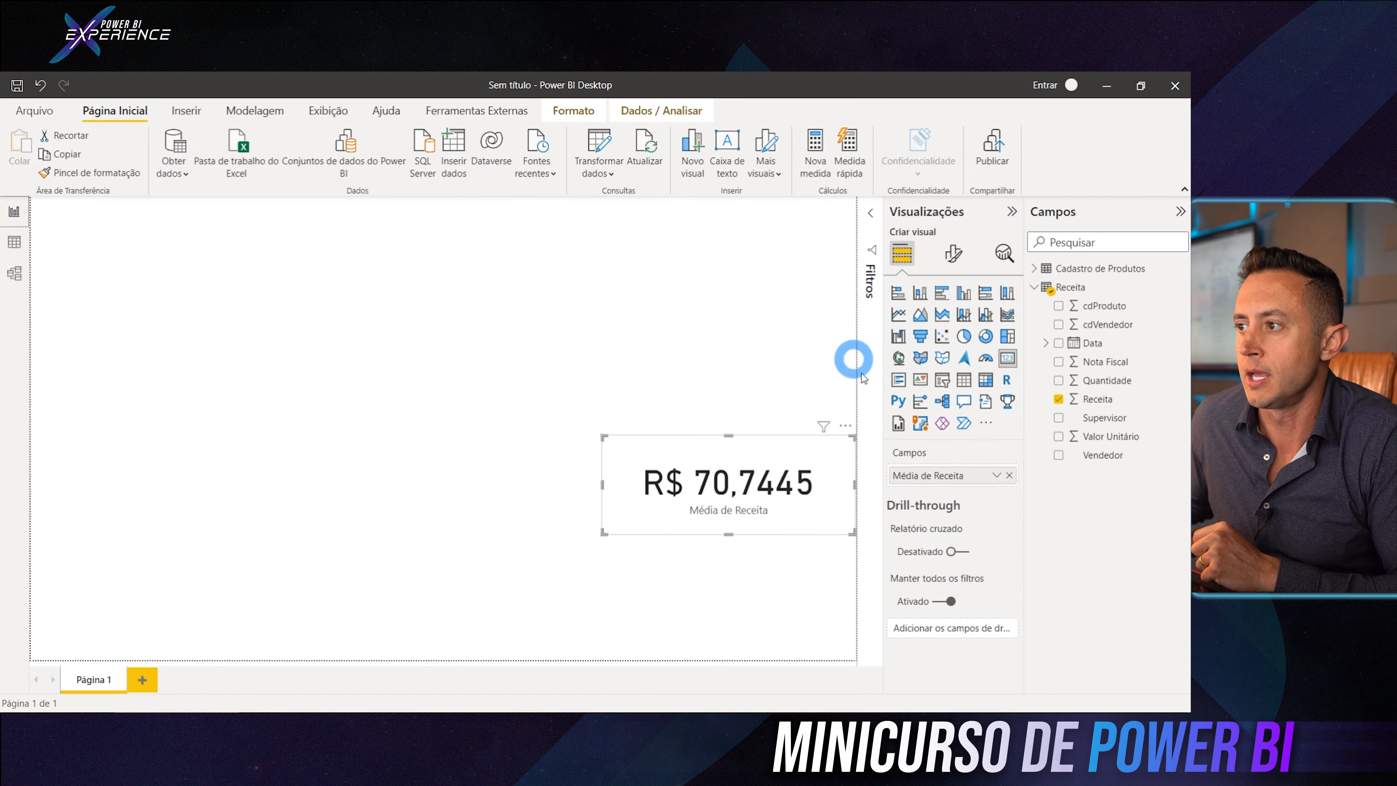
{"action": "left_click", "coordinate": [999, 475]}
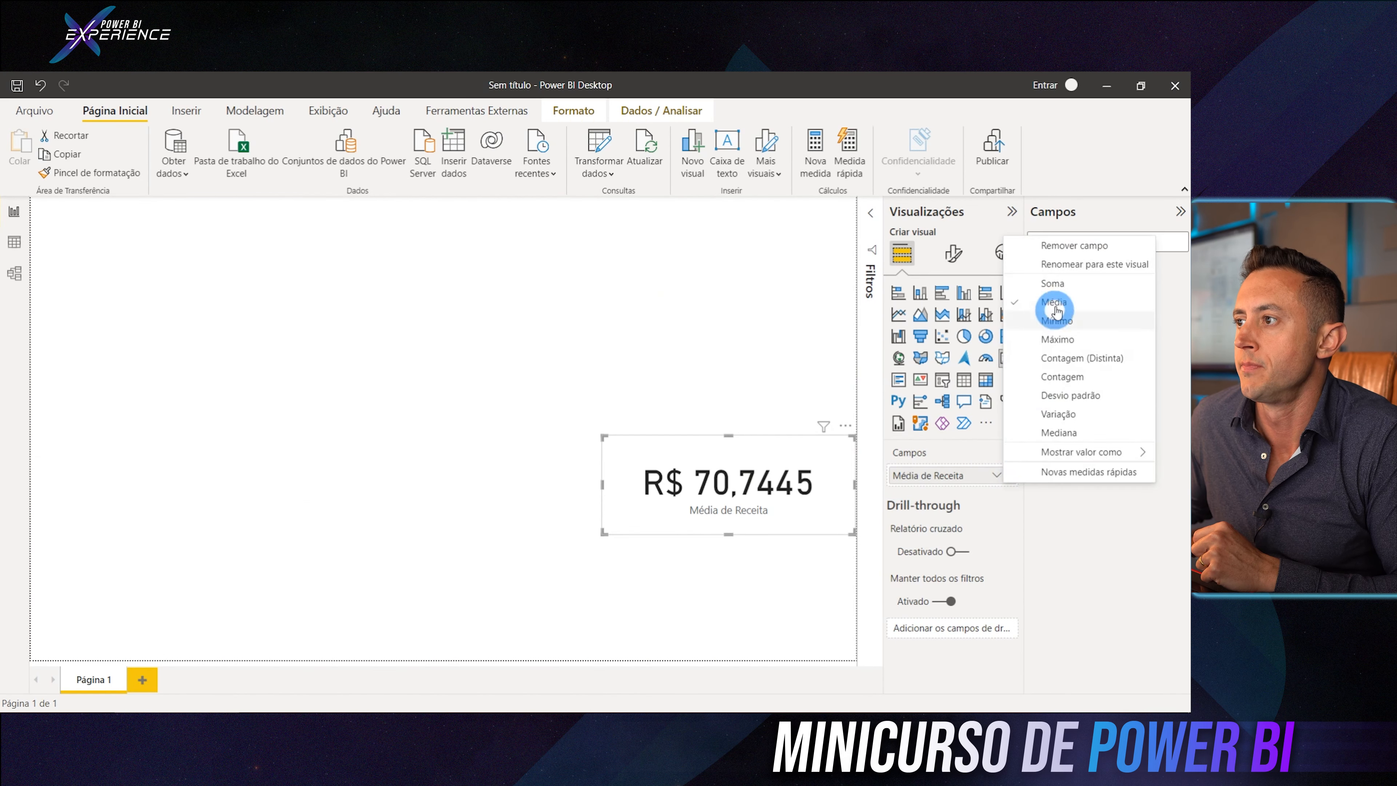
{"action": "left_click", "coordinate": [1054, 281]}
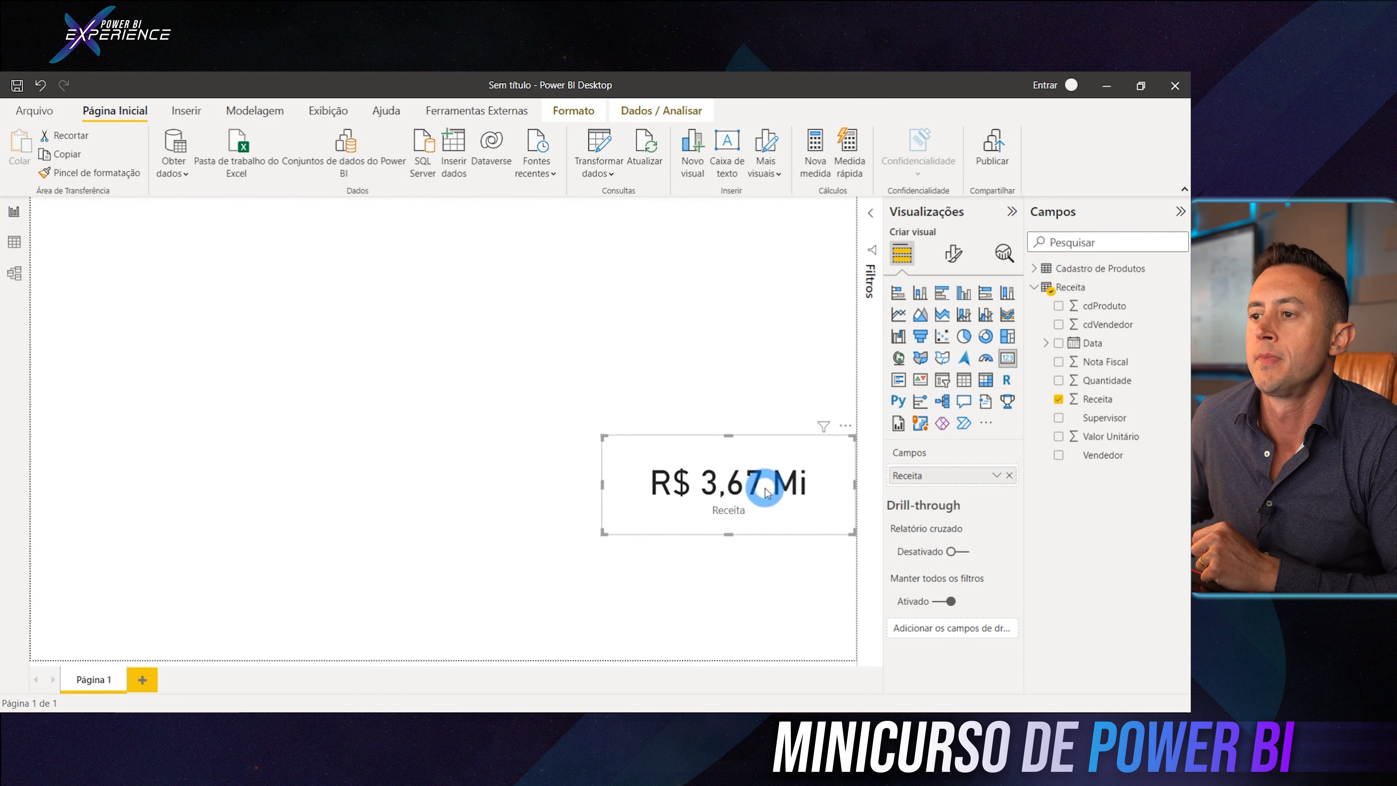
Move the Receita card to the upper-left corner of the report page and deselect it
{"action": "left_click_drag", "start_coordinate": [754, 492], "coordinate": [202, 289]}
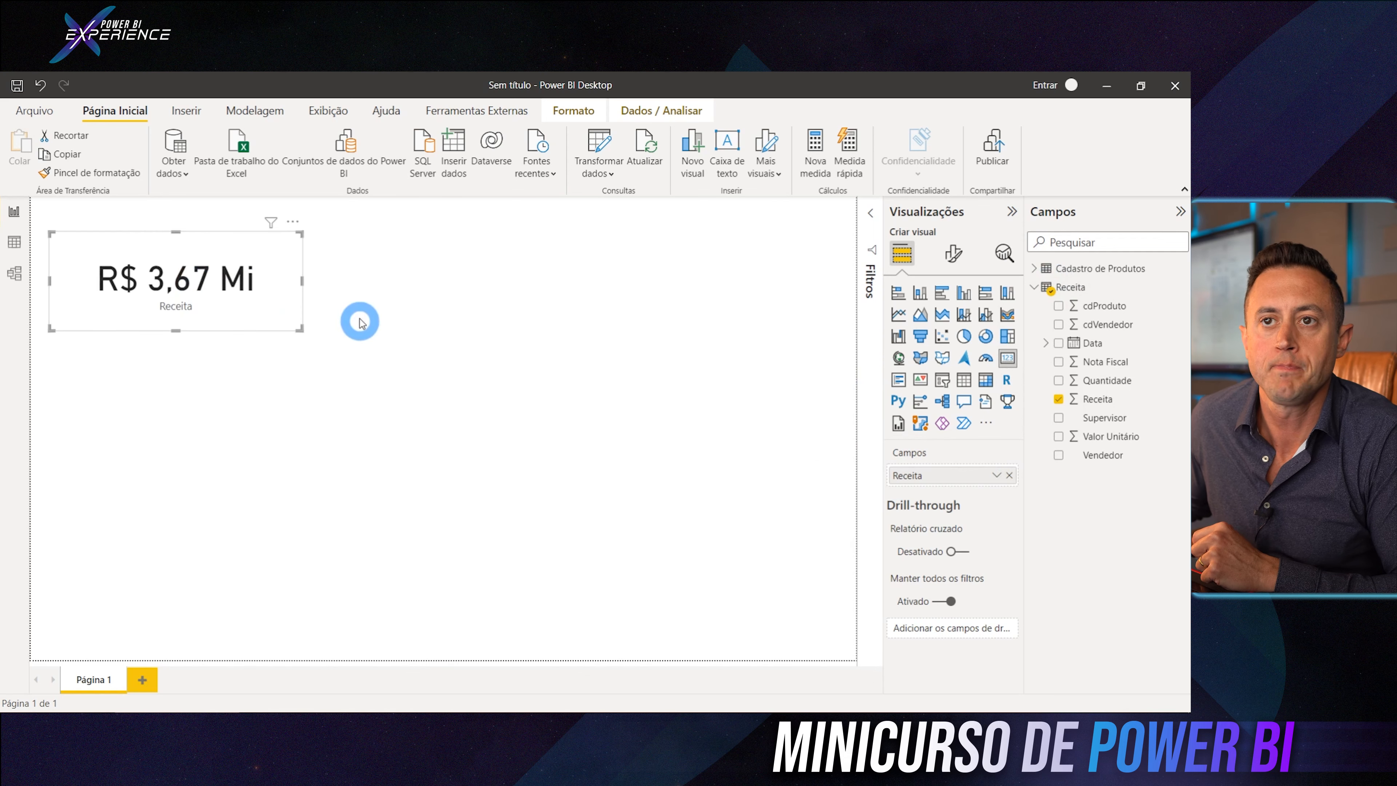
{"action": "left_click", "coordinate": [398, 301]}
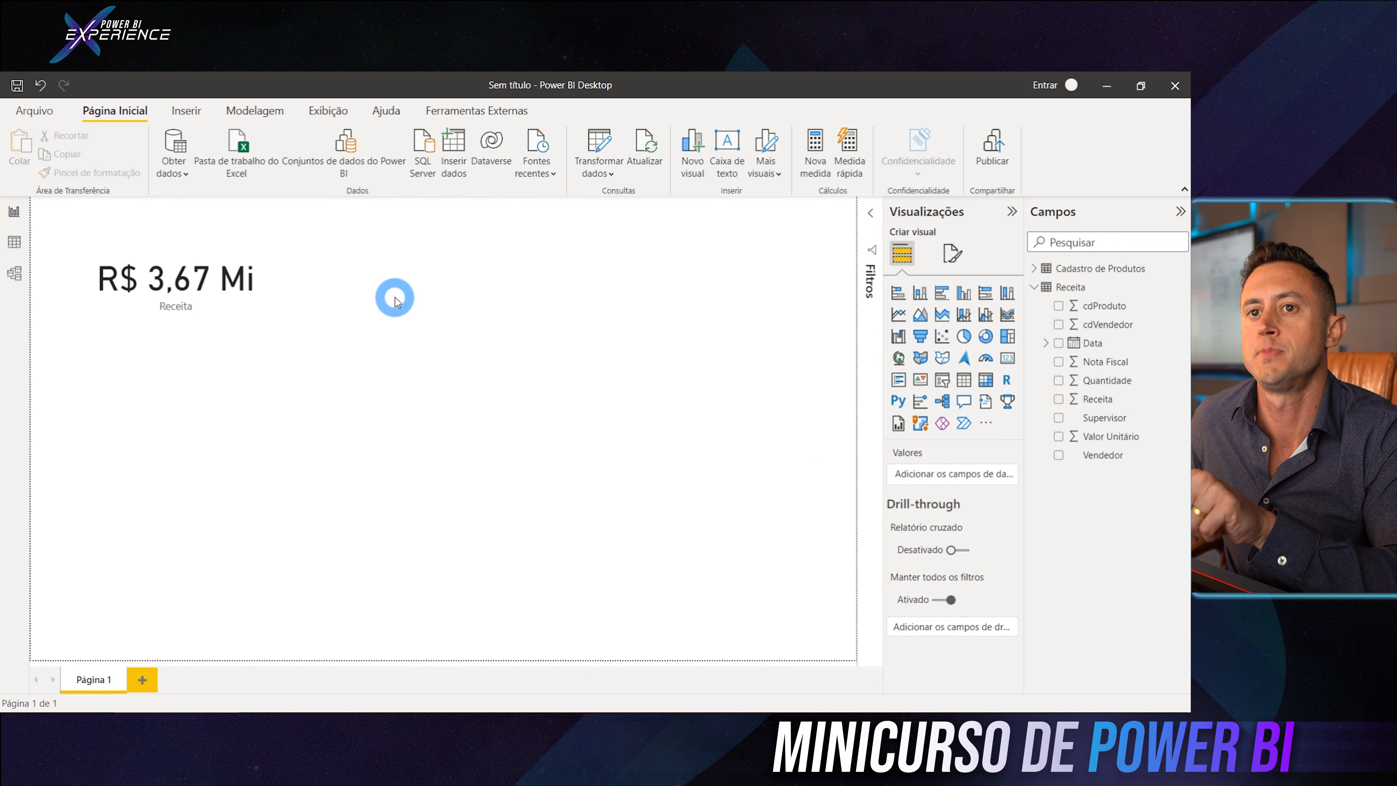
Insert a stacked bar chart, make it taller, and place it in the lower-right corner of the page
{"action": "left_click", "coordinate": [899, 294]}
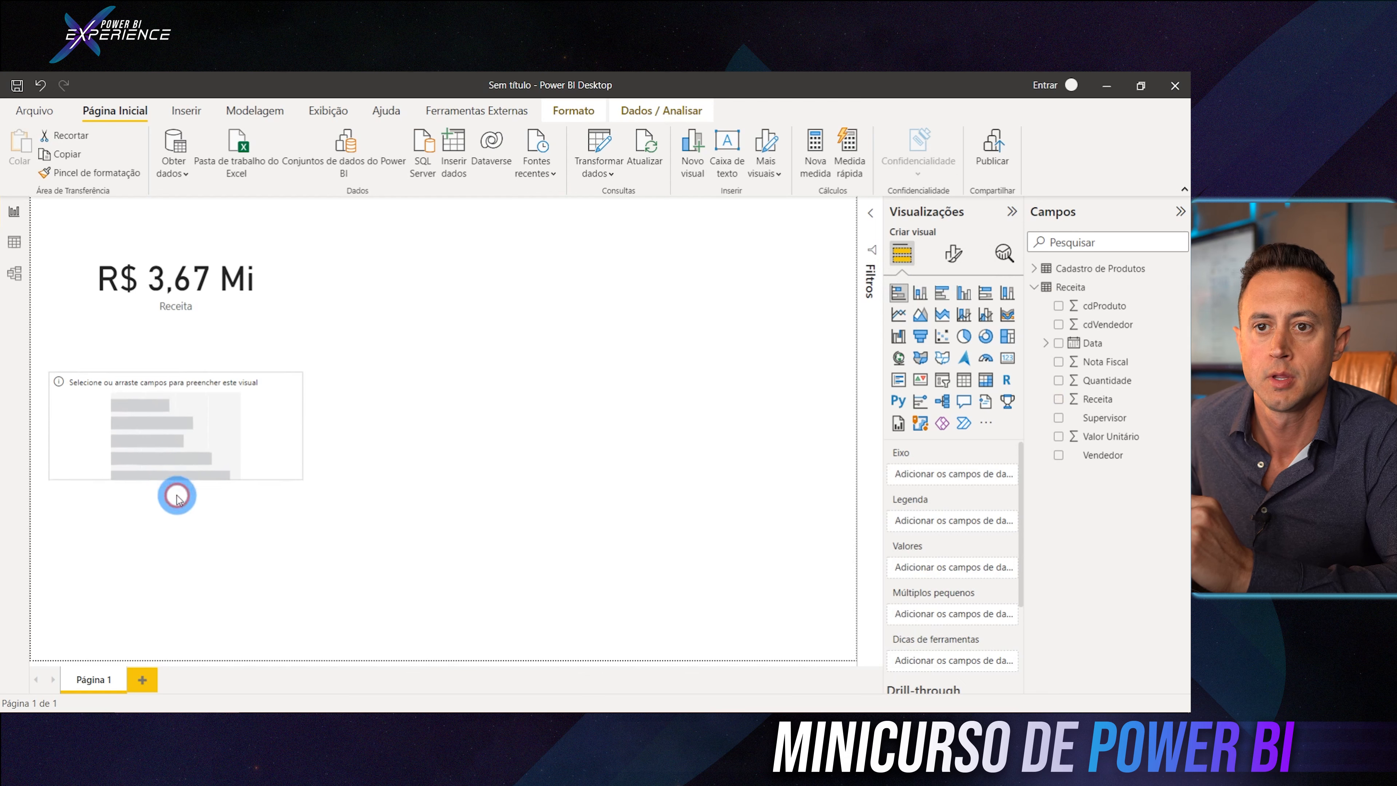
{"action": "left_click_drag", "start_coordinate": [177, 497], "coordinate": [172, 637]}
{"action": "left_click_drag", "start_coordinate": [187, 531], "coordinate": [761, 548]}
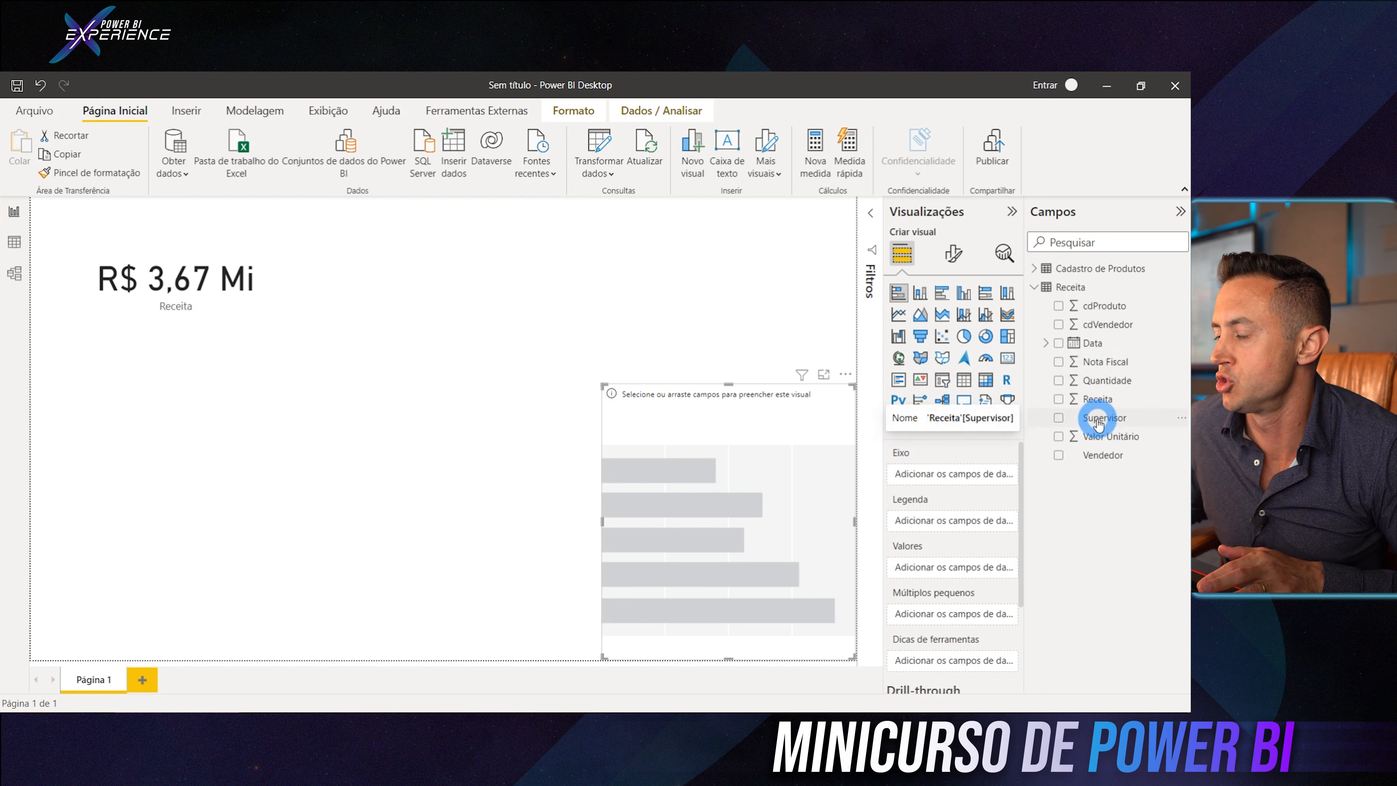
Assign Supervisor to the bar chart's axis and Receita to its values, and shift the chart slightly away from the page corner
{"action": "left_click_drag", "start_coordinate": [1099, 422], "coordinate": [939, 477]}
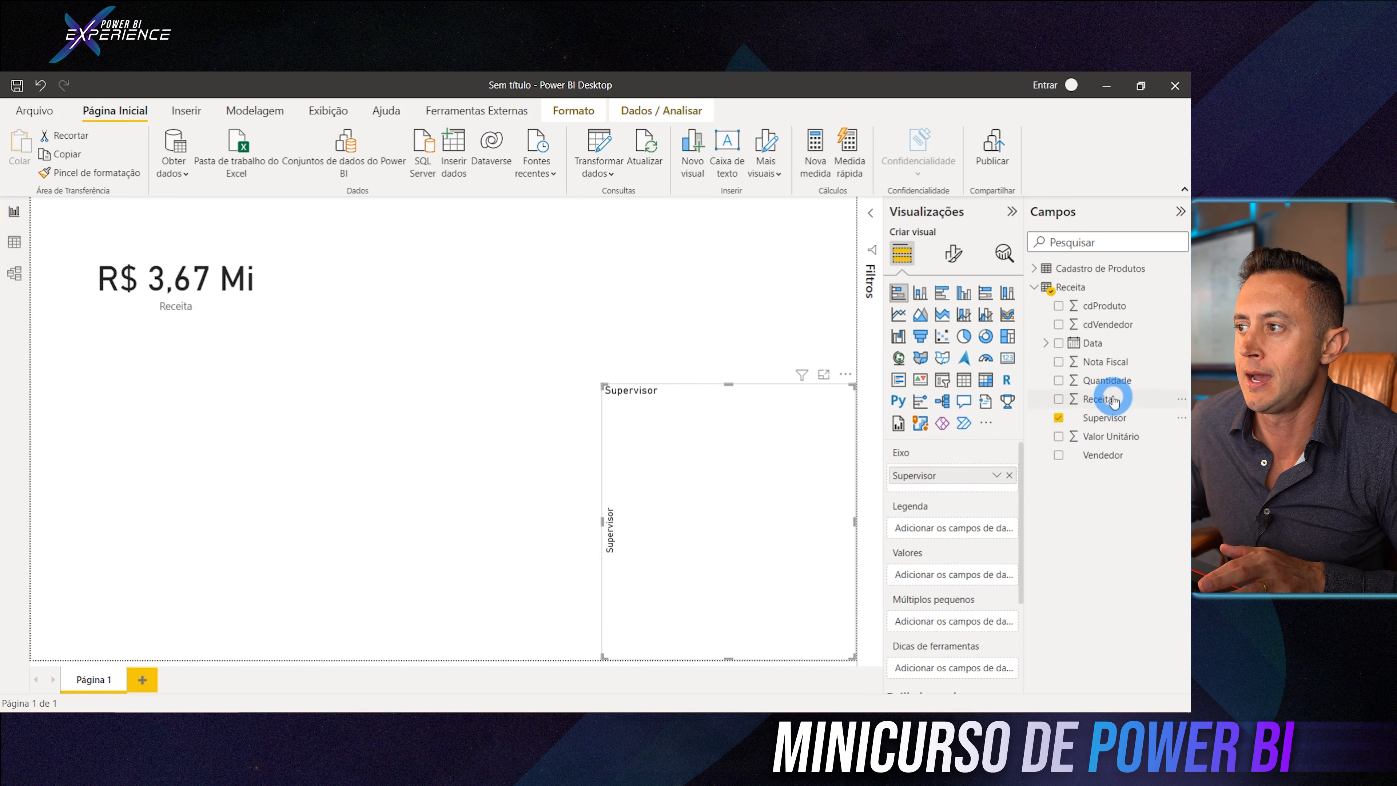
{"action": "left_click_drag", "start_coordinate": [1113, 401], "coordinate": [941, 581]}
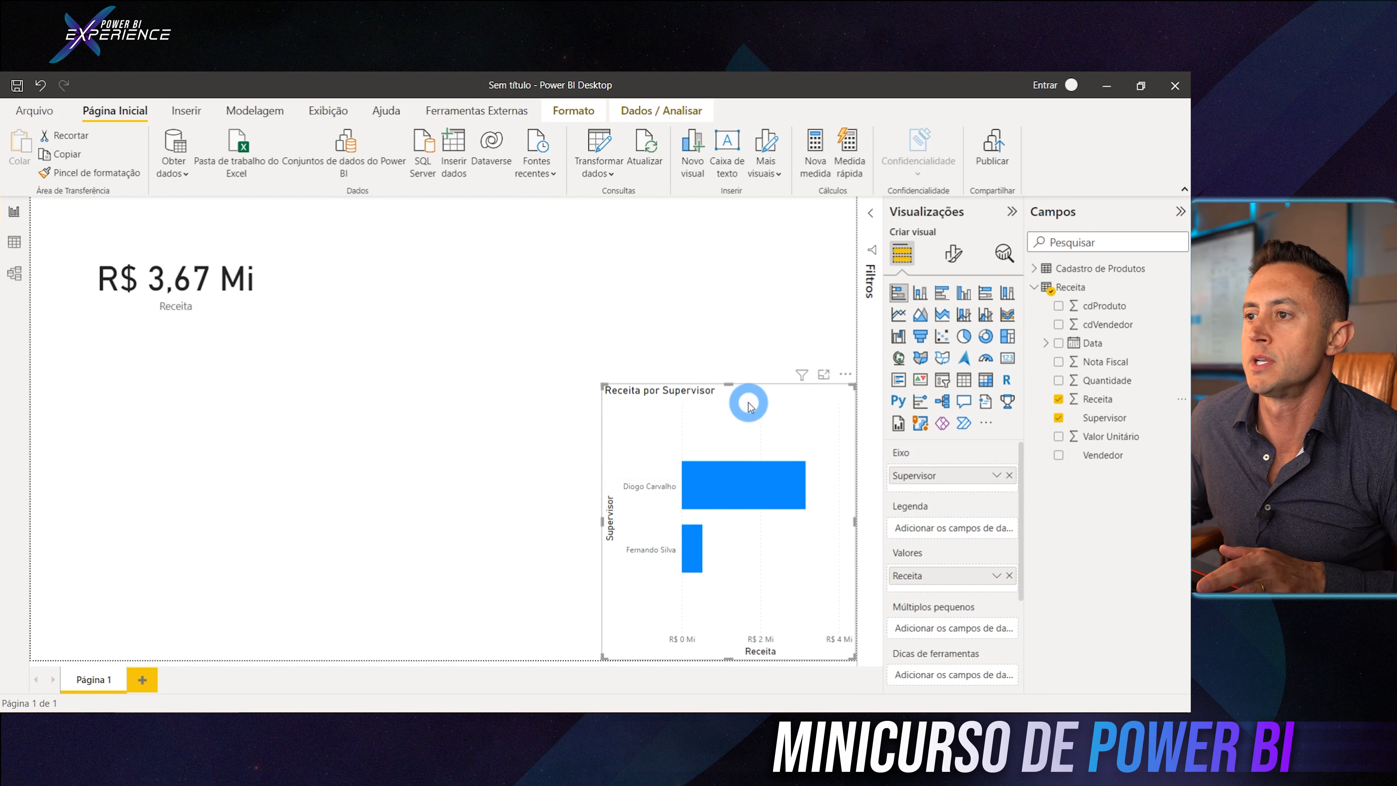
{"action": "left_click_drag", "start_coordinate": [753, 396], "coordinate": [714, 334]}
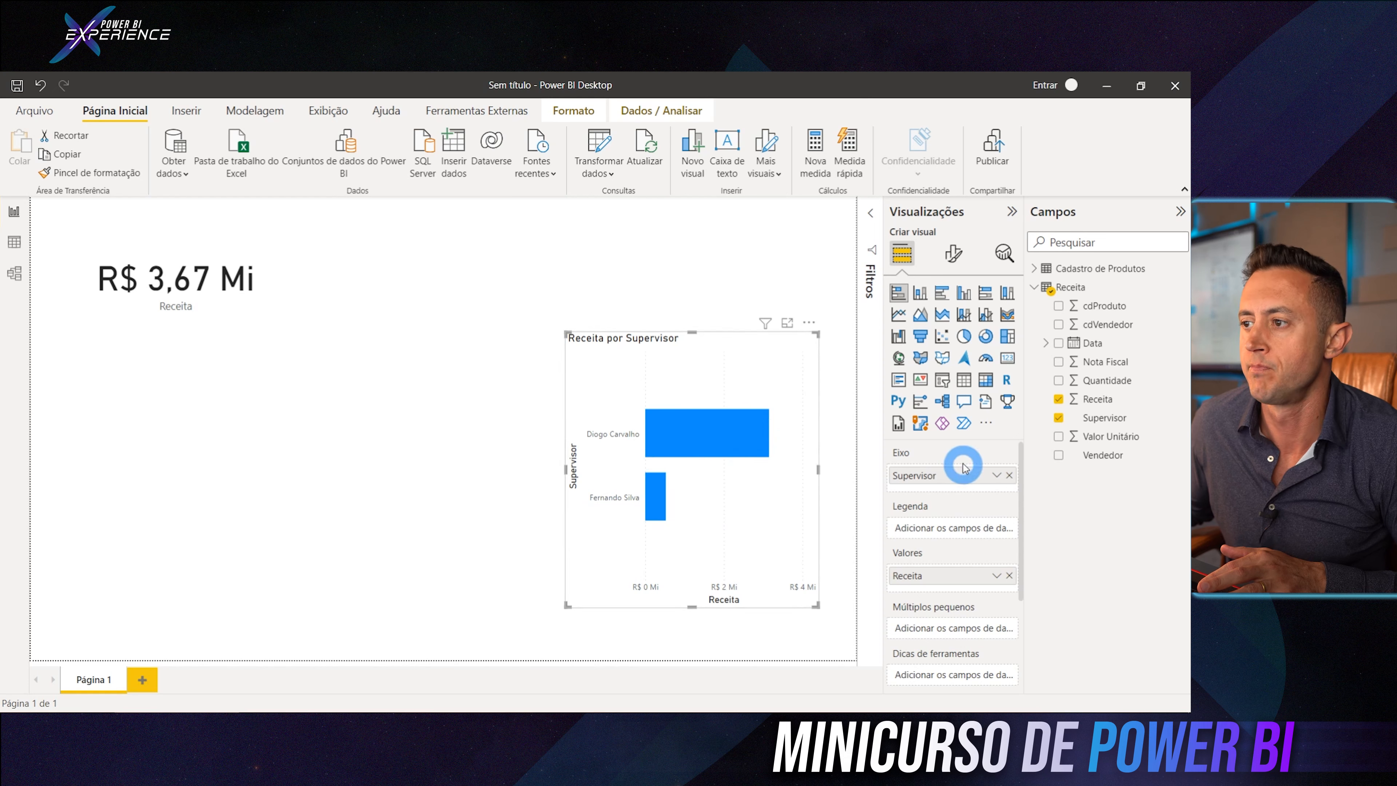
Look through the bar chart's formatting options, including the Eixo Y and Eixo X settings
{"action": "left_click", "coordinate": [957, 255]}
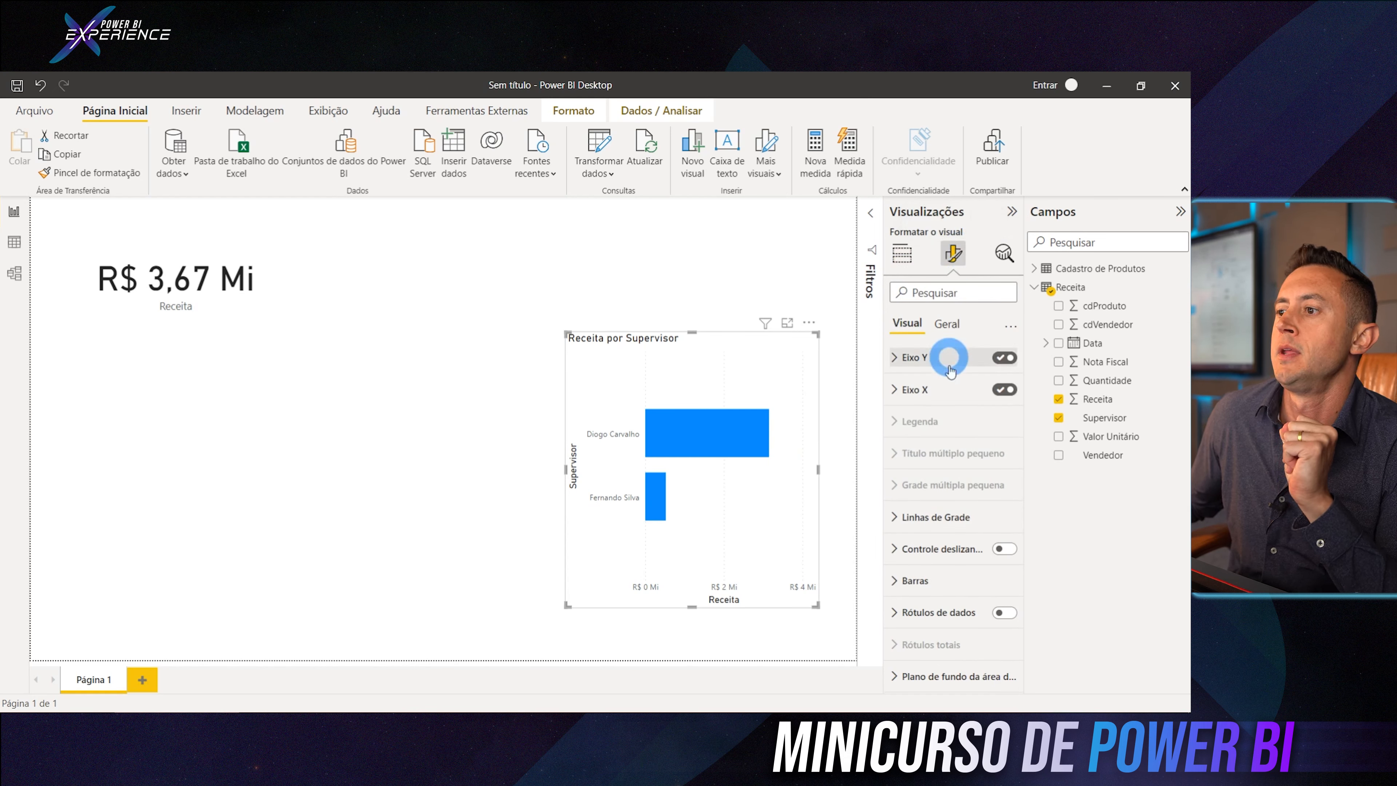
{"action": "left_click", "coordinate": [930, 359]}
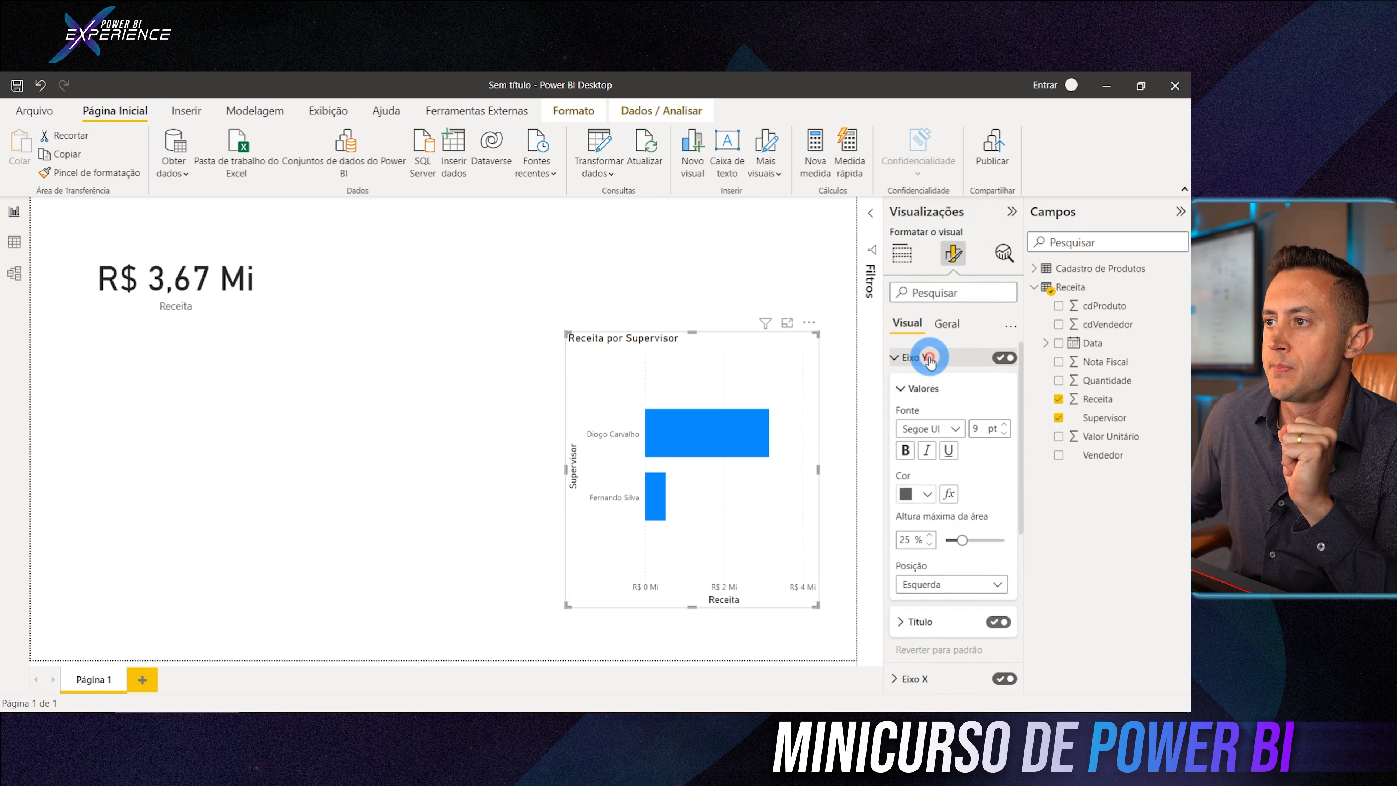
{"action": "left_click", "coordinate": [930, 359]}
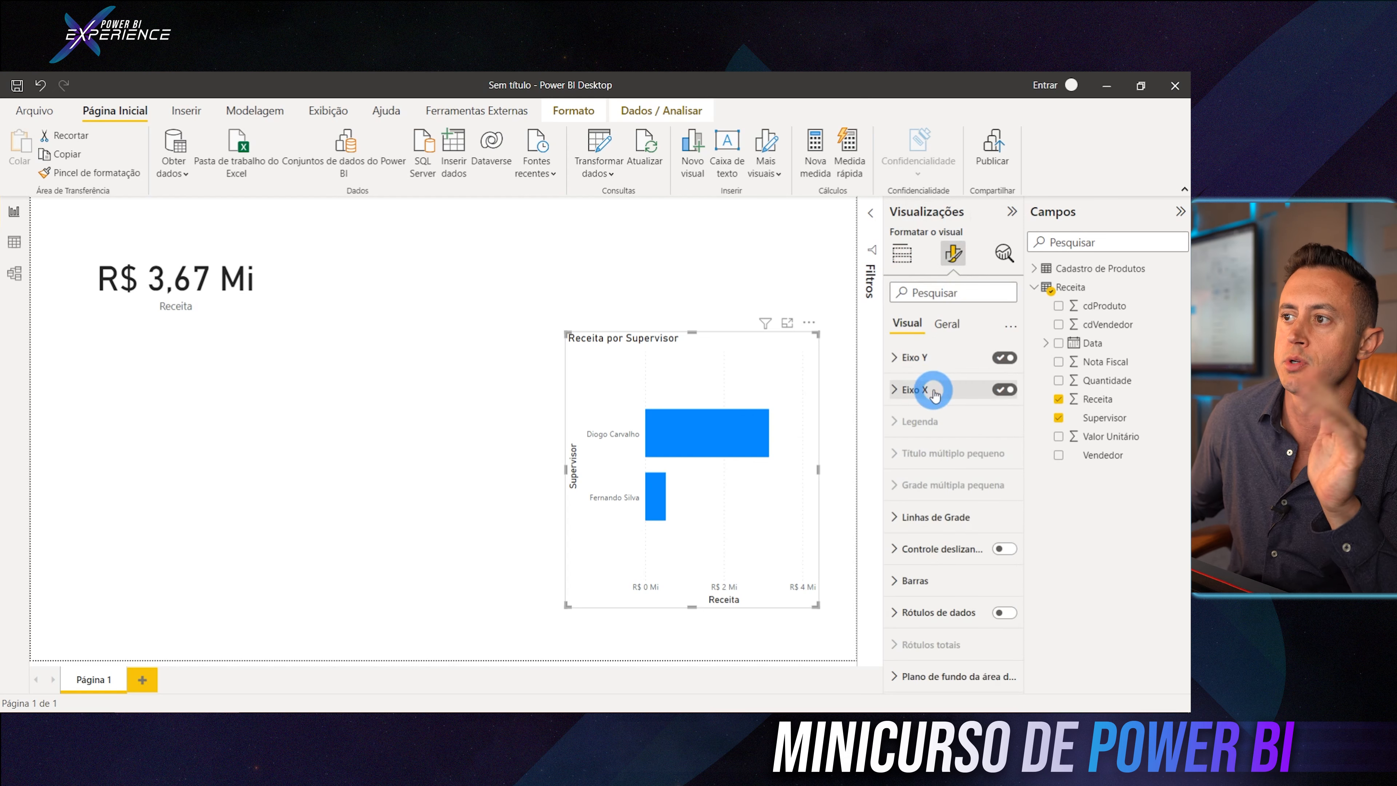
{"action": "left_click", "coordinate": [933, 389]}
{"action": "left_click", "coordinate": [934, 391]}
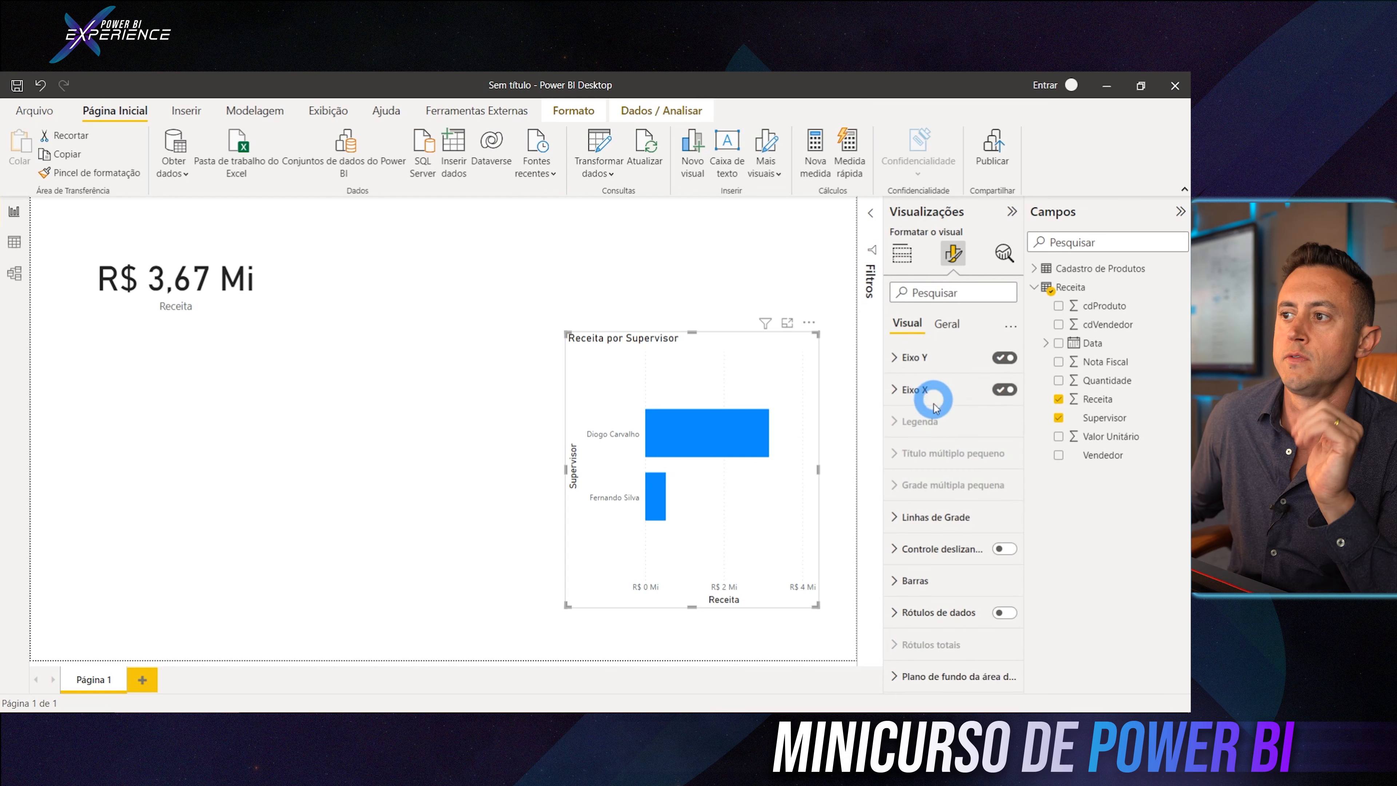
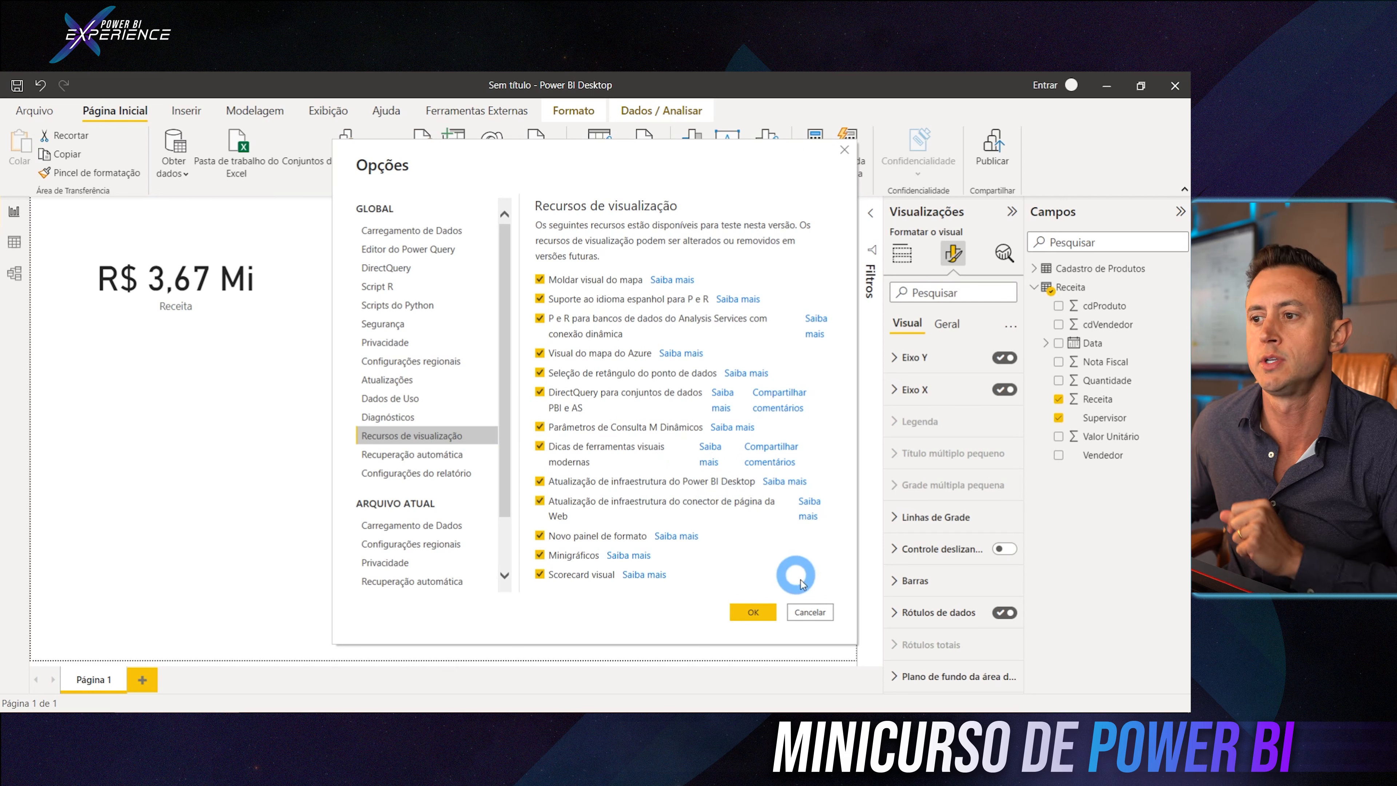
Dismiss the Opções dialog without applying changes and move the bar chart directly below the Receita card
{"action": "left_click", "coordinate": [810, 612]}
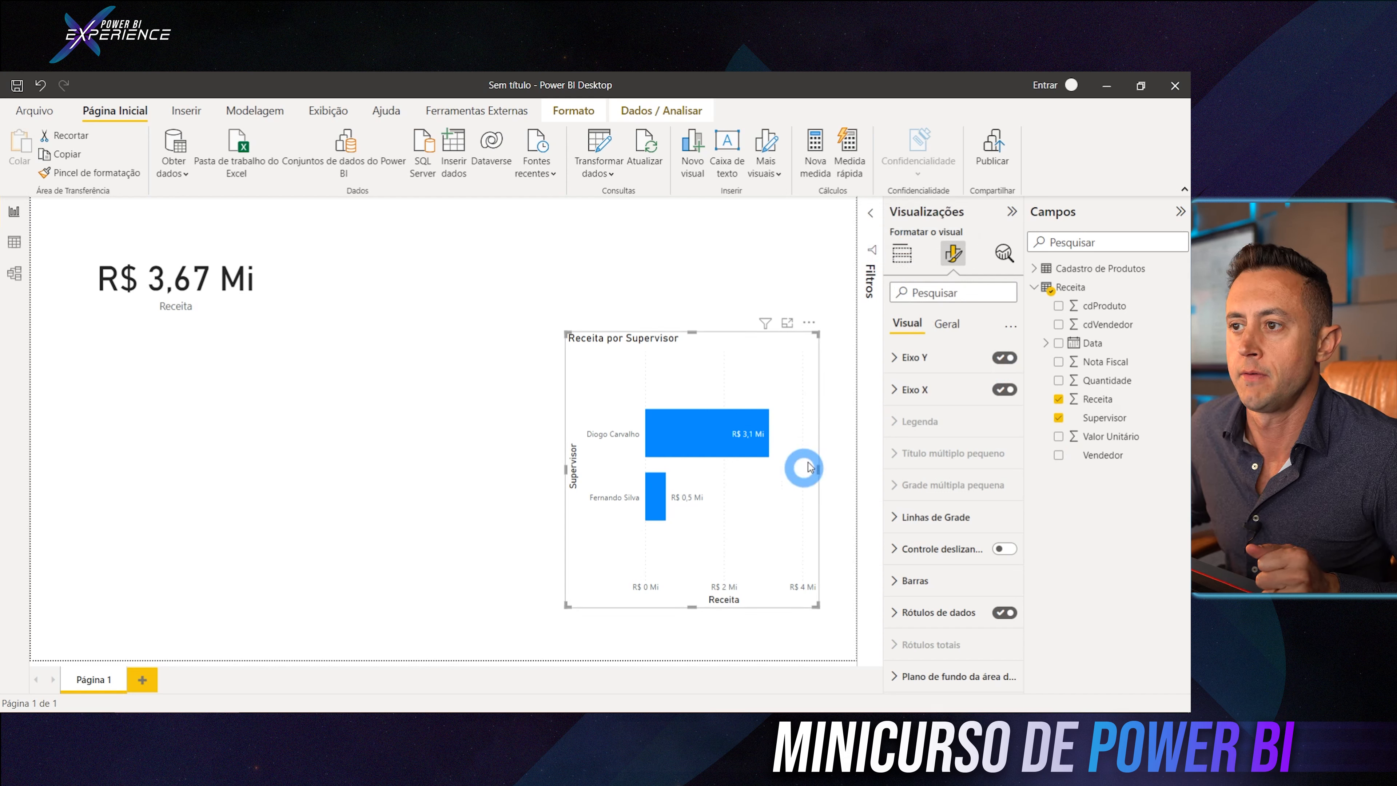
{"action": "mouse_move", "coordinate": [772, 434]}
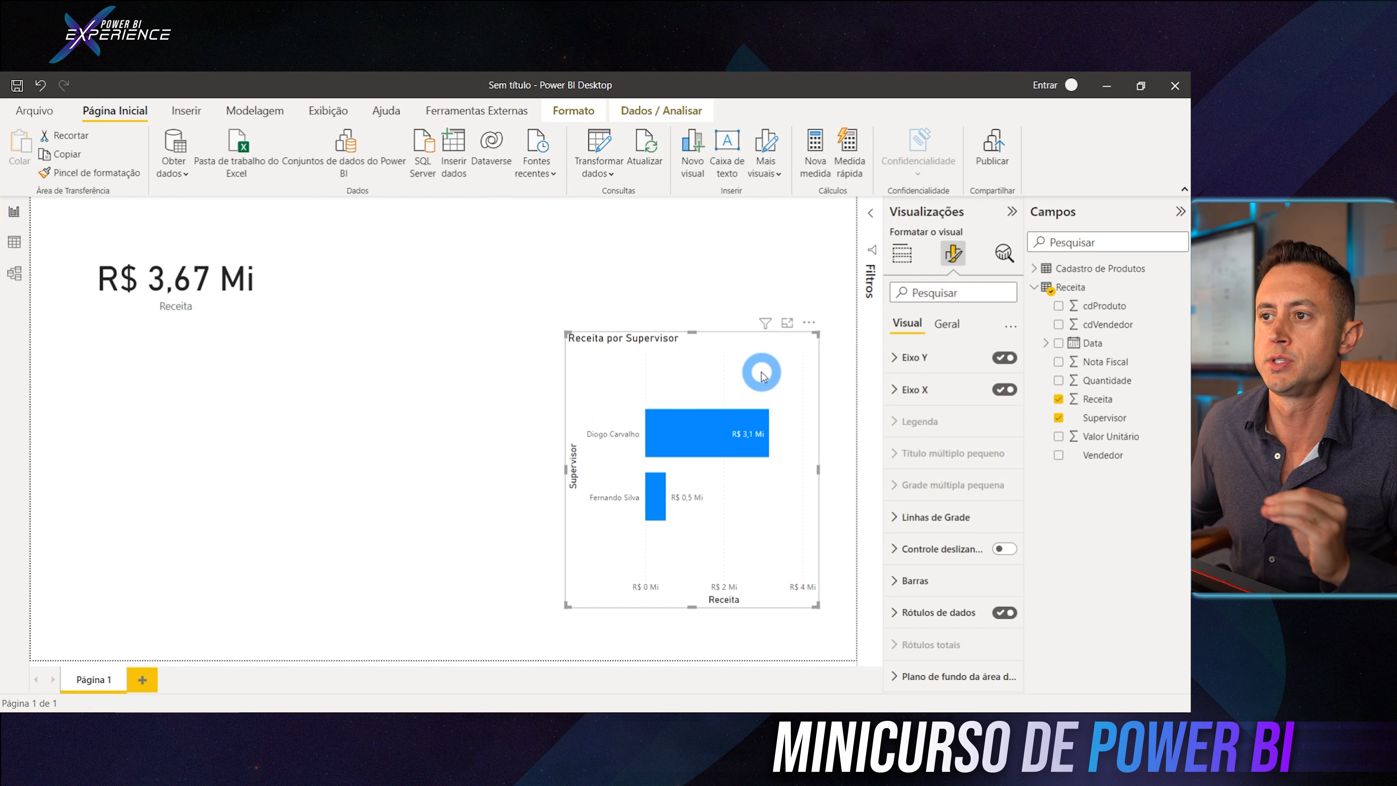
{"action": "left_click_drag", "start_coordinate": [689, 392], "coordinate": [183, 397]}
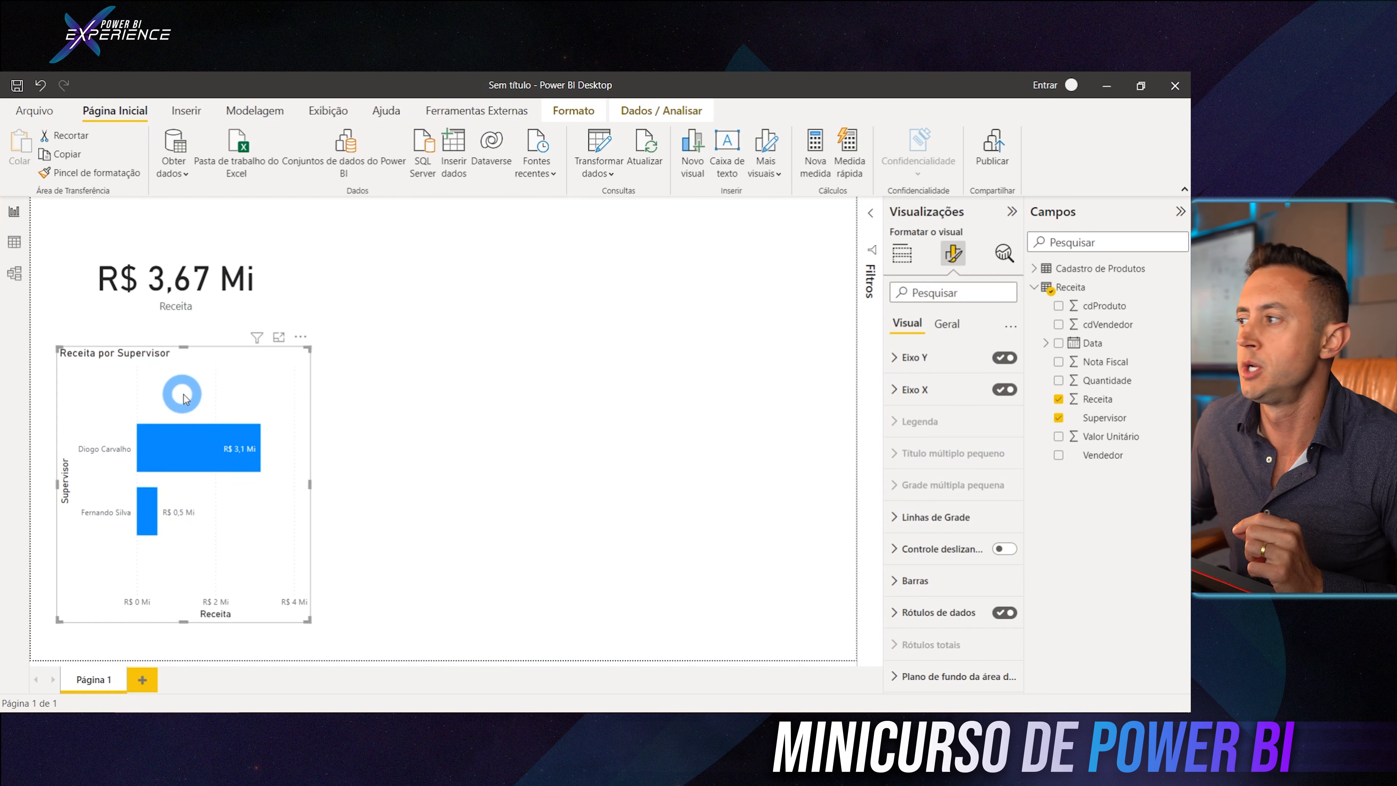
Insert a new matrix visual and enlarge it to occupy the lower-right area of the report page
{"action": "left_click", "coordinate": [497, 333]}
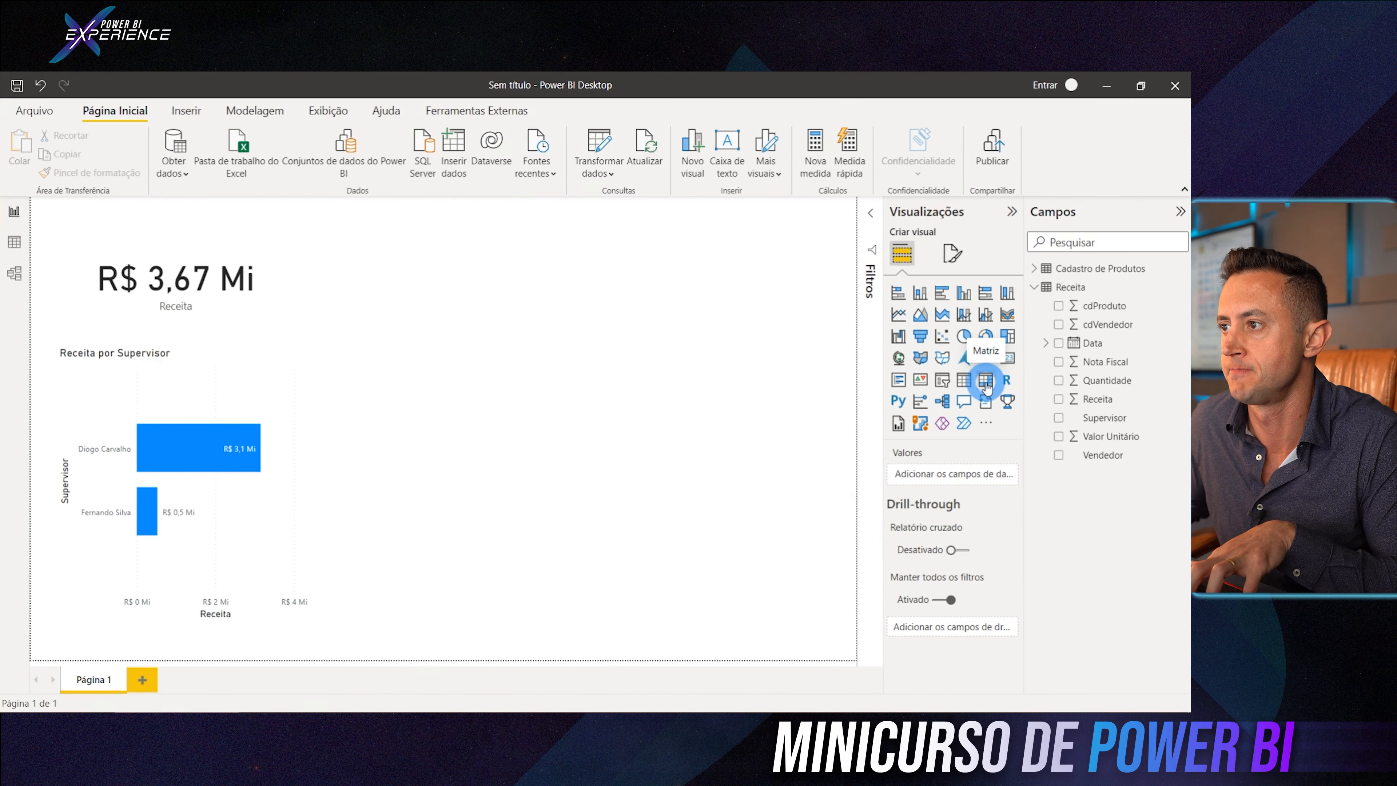
{"action": "left_click", "coordinate": [984, 383]}
{"action": "left_click_drag", "start_coordinate": [467, 321], "coordinate": [625, 455]}
{"action": "left_click_drag", "start_coordinate": [790, 490], "coordinate": [854, 646]}
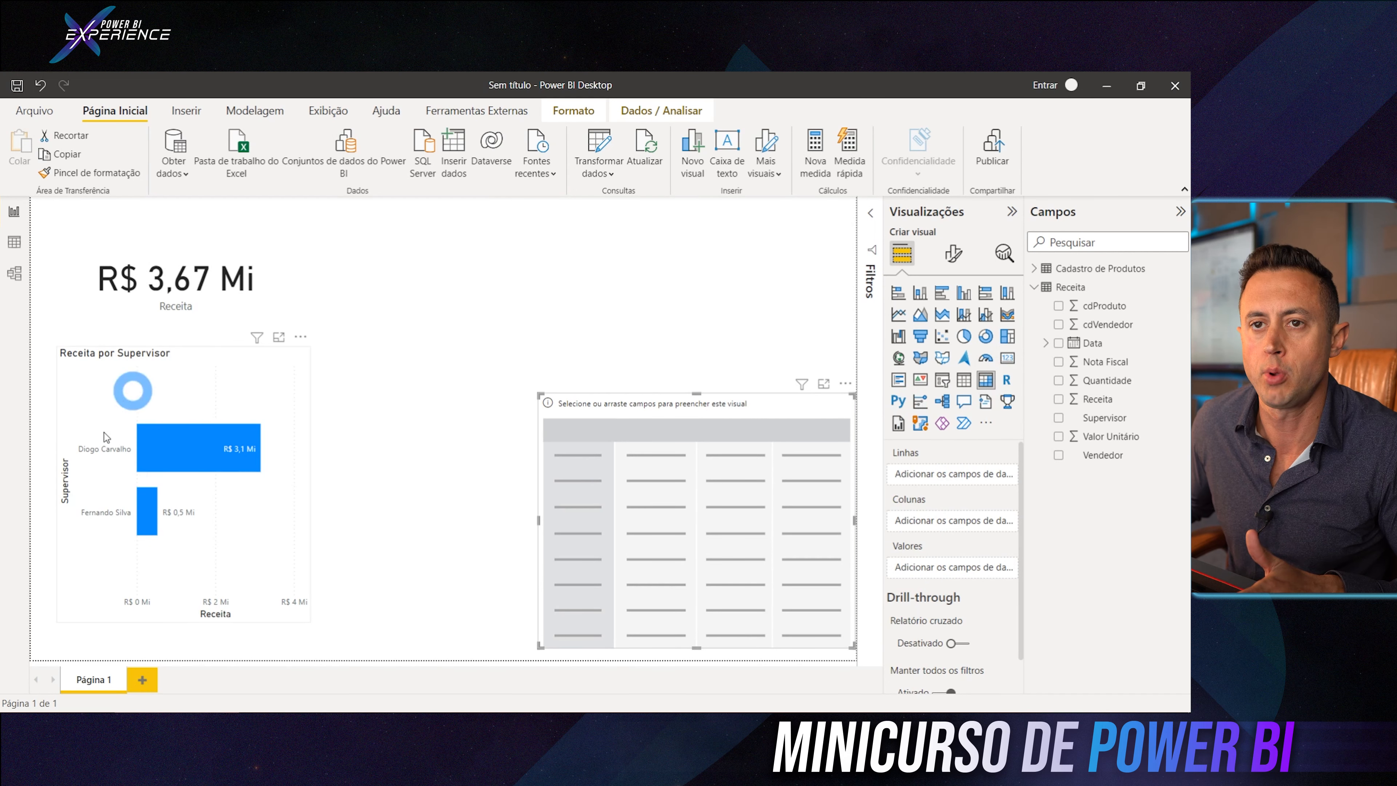
Set the matrix rows to Supervisor followed by Vendedor, with Receita as its values
{"action": "left_click_drag", "start_coordinate": [1105, 418], "coordinate": [930, 476]}
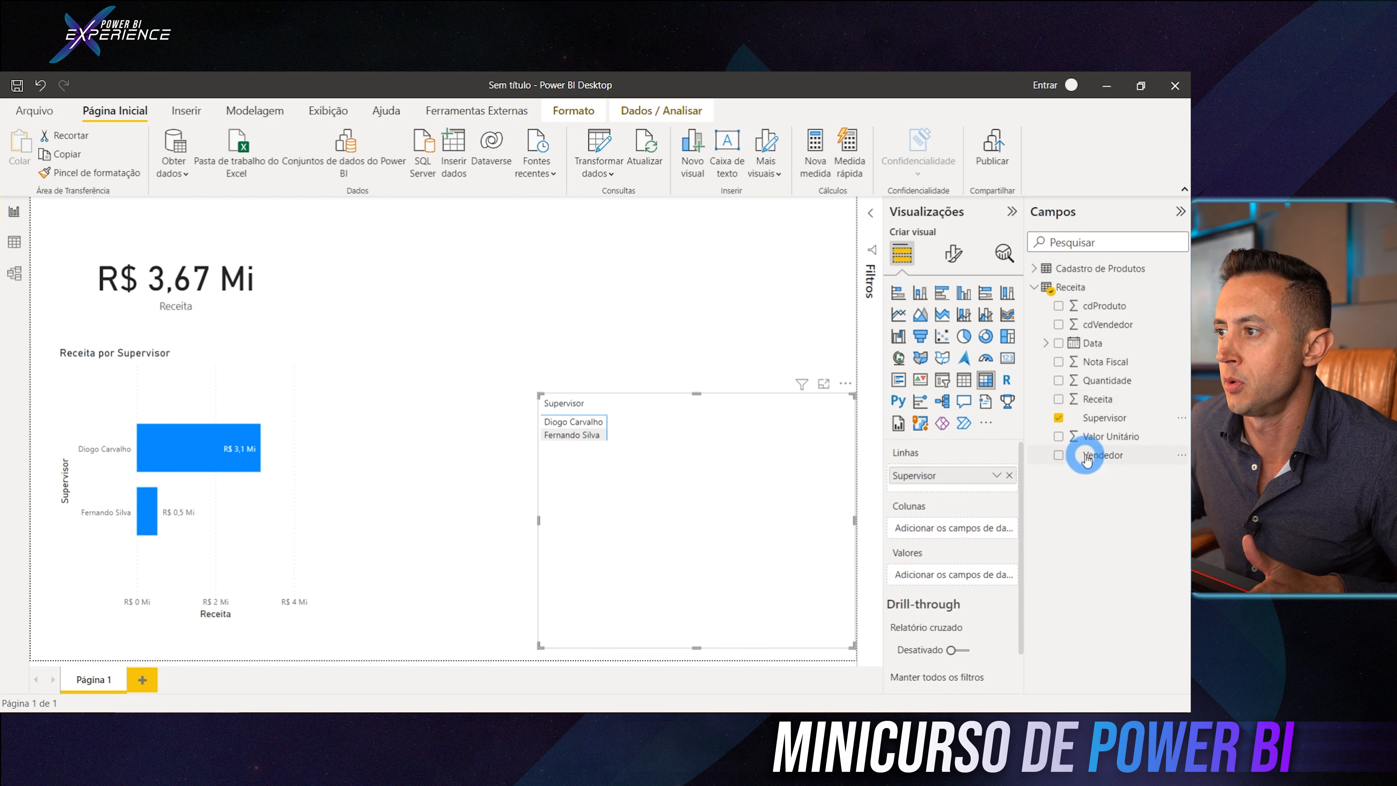
{"action": "left_click_drag", "start_coordinate": [1109, 463], "coordinate": [935, 487]}
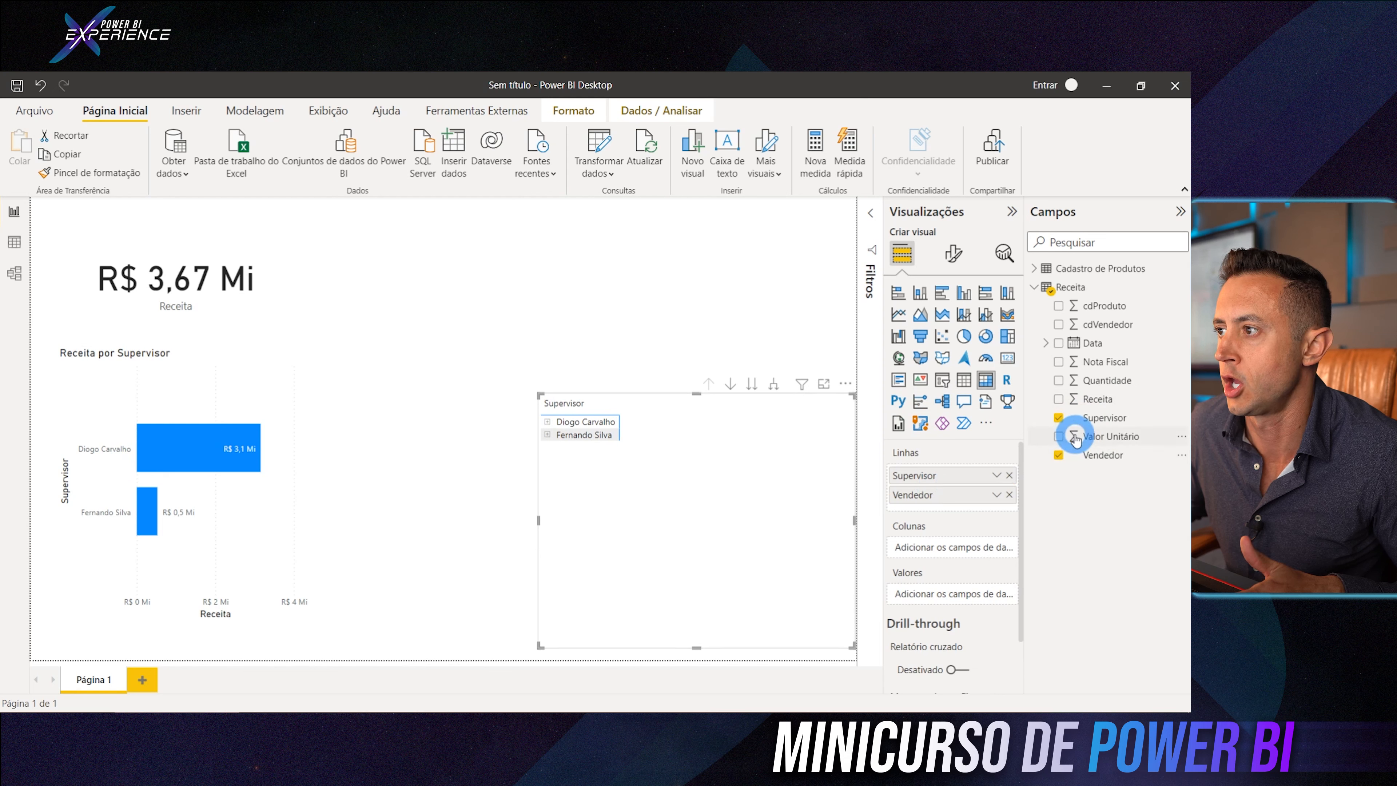
{"action": "left_click_drag", "start_coordinate": [1093, 406], "coordinate": [925, 598]}
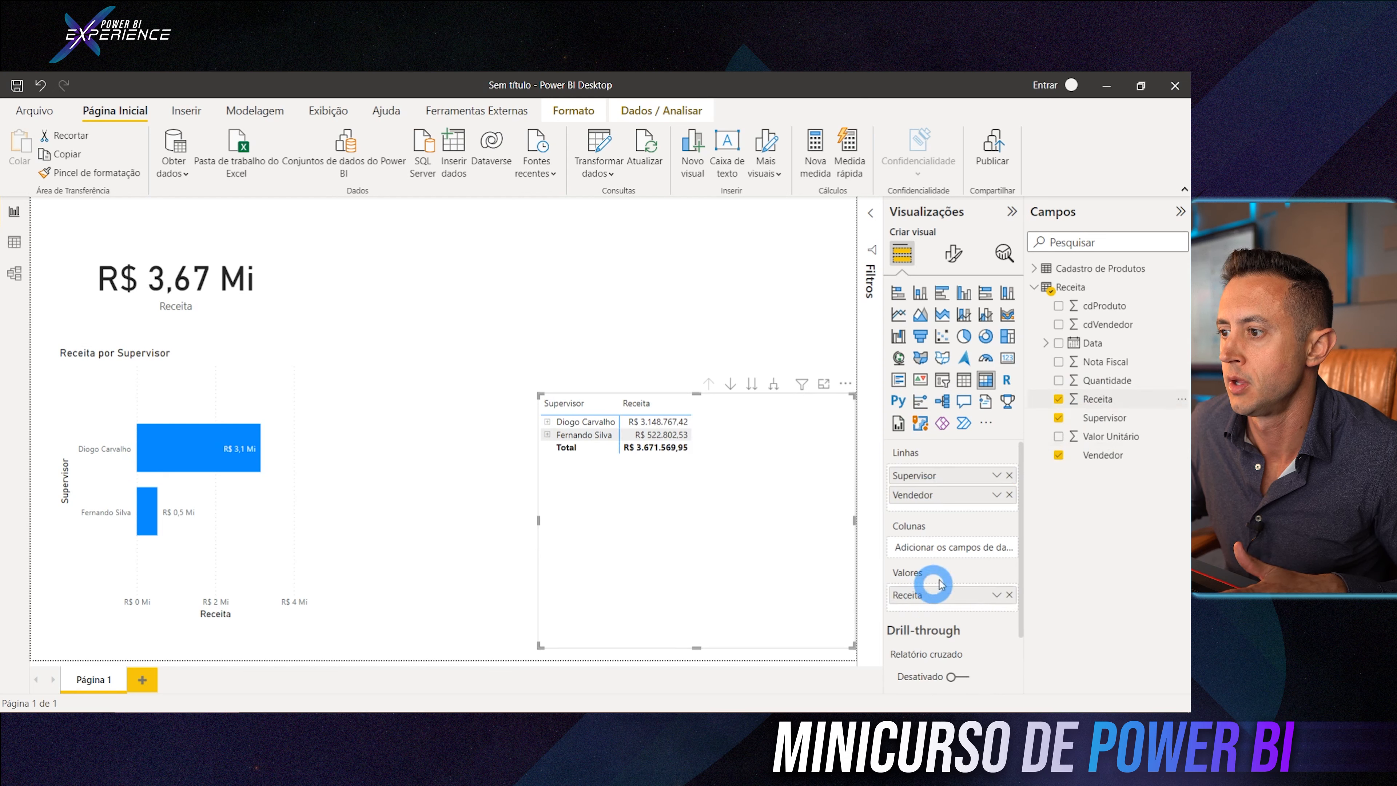
Add Quantidade to the matrix values ahead of Receita and expand both supervisors to show their sellers
{"action": "left_click_drag", "start_coordinate": [1097, 380], "coordinate": [948, 593]}
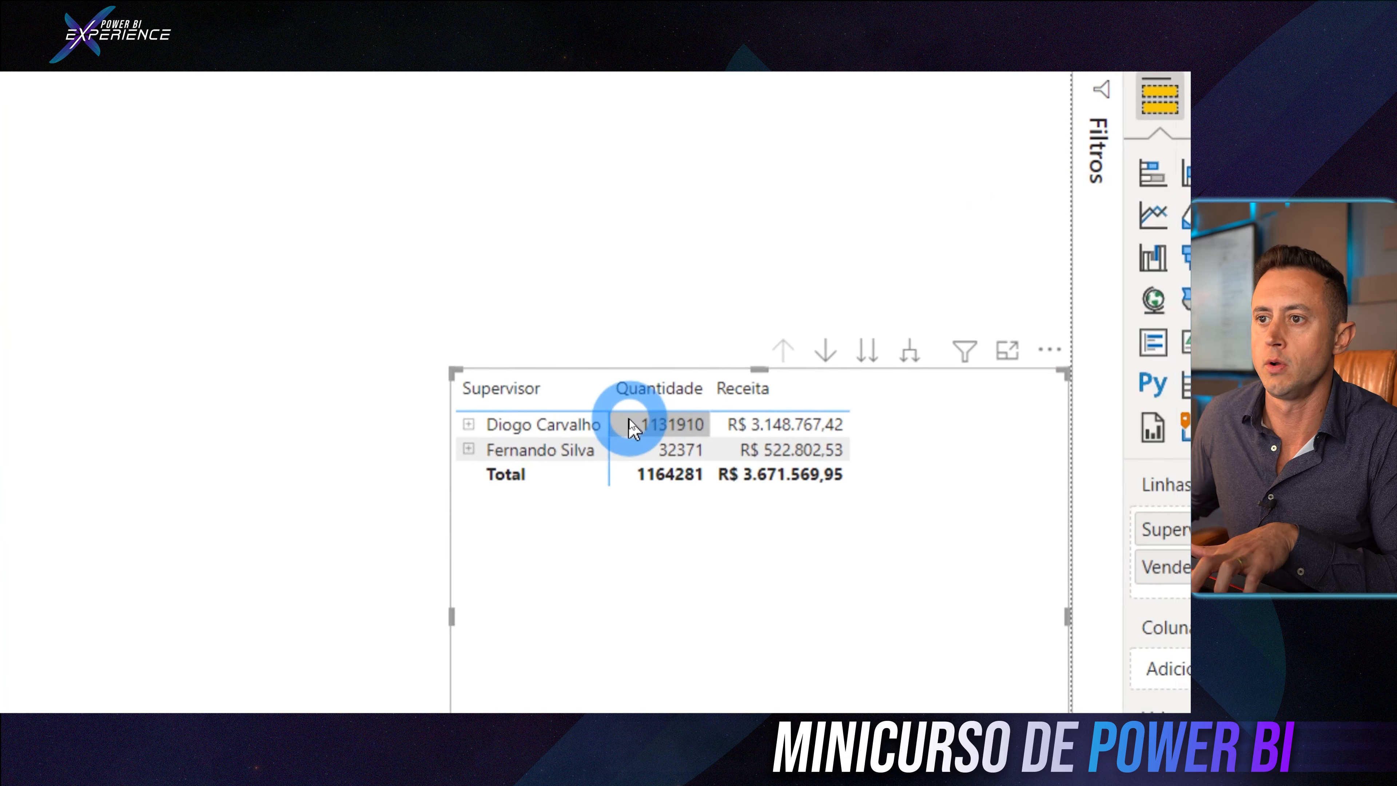
{"action": "left_click", "coordinate": [468, 423]}
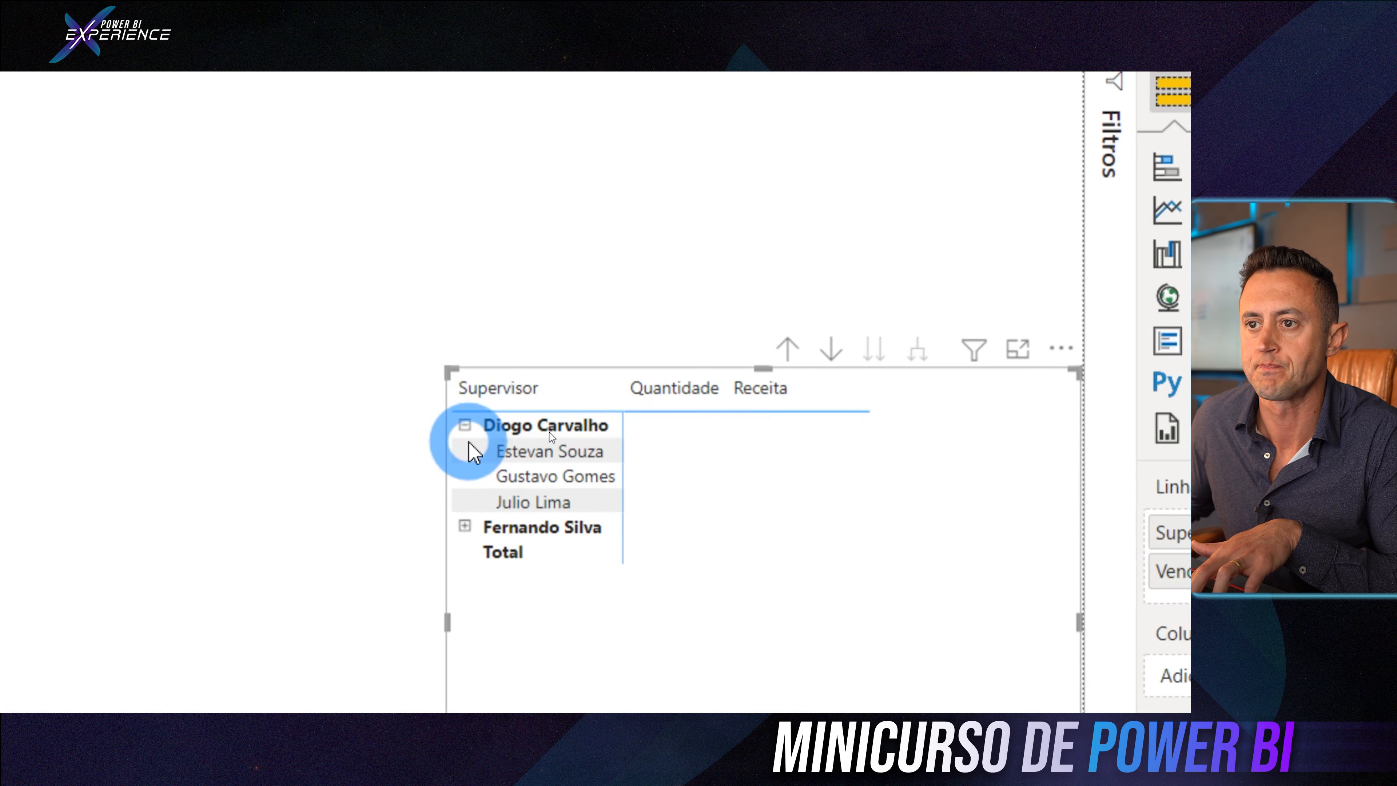
{"action": "left_click", "coordinate": [465, 527]}
{"action": "left_click", "coordinate": [677, 661]}
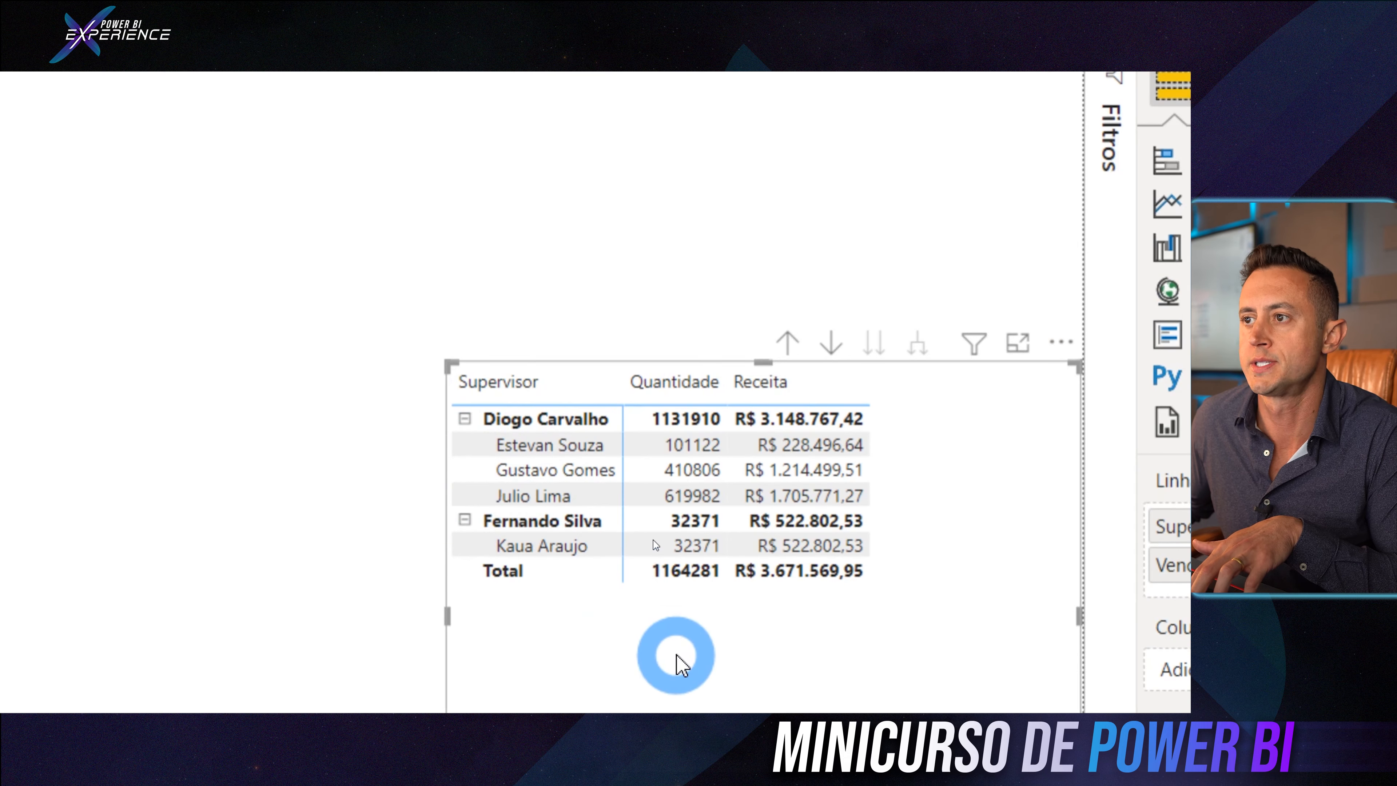
Collapse both supervisors in the matrix, and expand all rows one level down the hierarchy at once
{"action": "left_click", "coordinate": [464, 519]}
{"action": "left_click", "coordinate": [453, 410]}
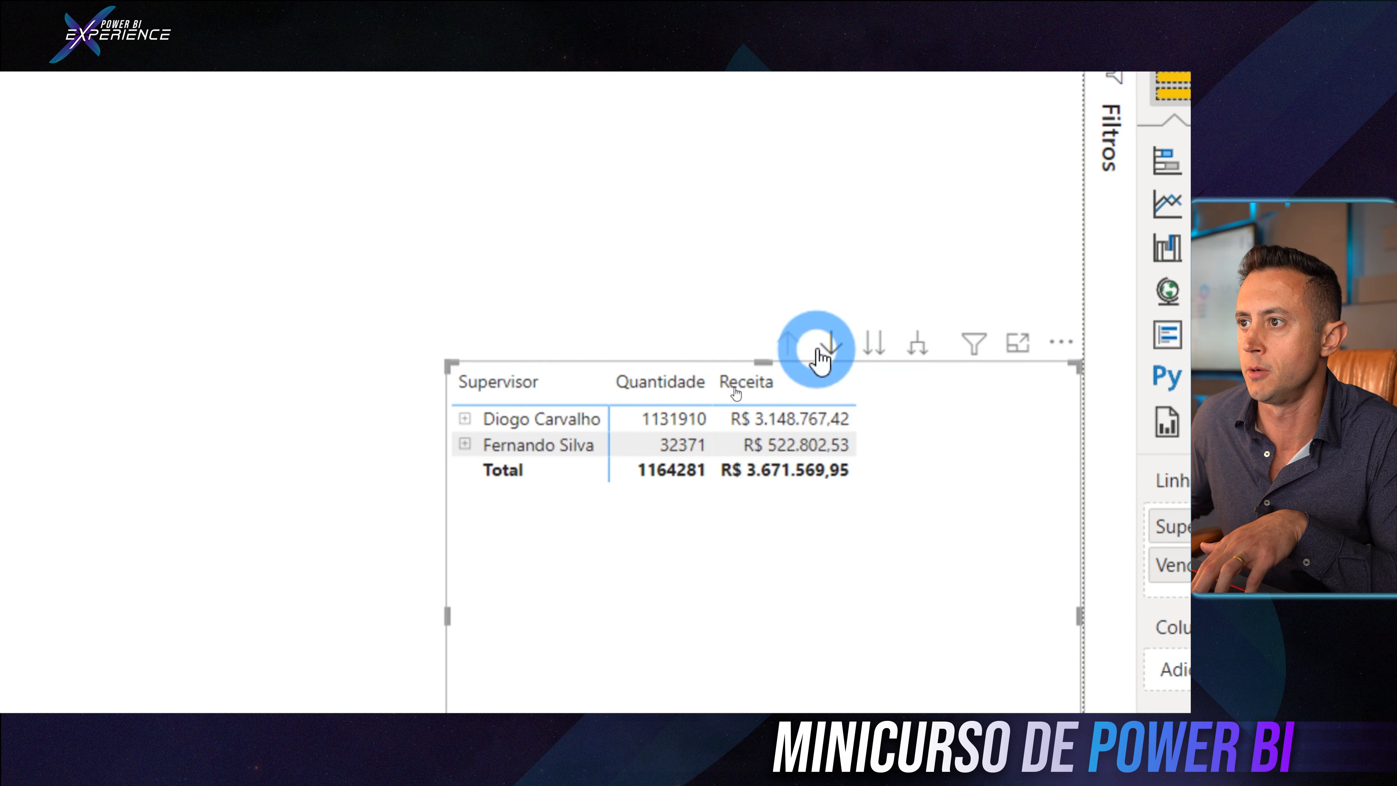
{"action": "left_click", "coordinate": [917, 350]}
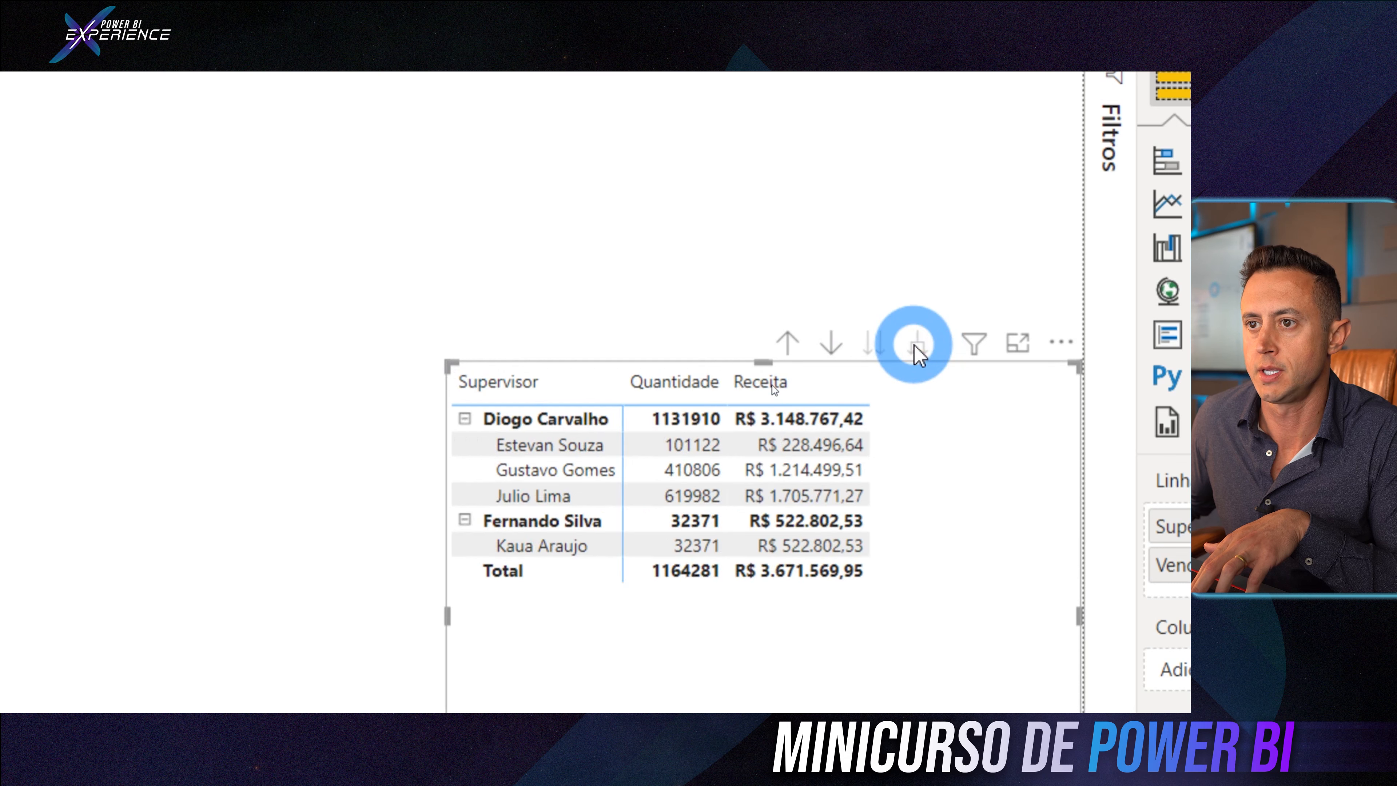
{"action": "key", "text": "ctrl+2"}
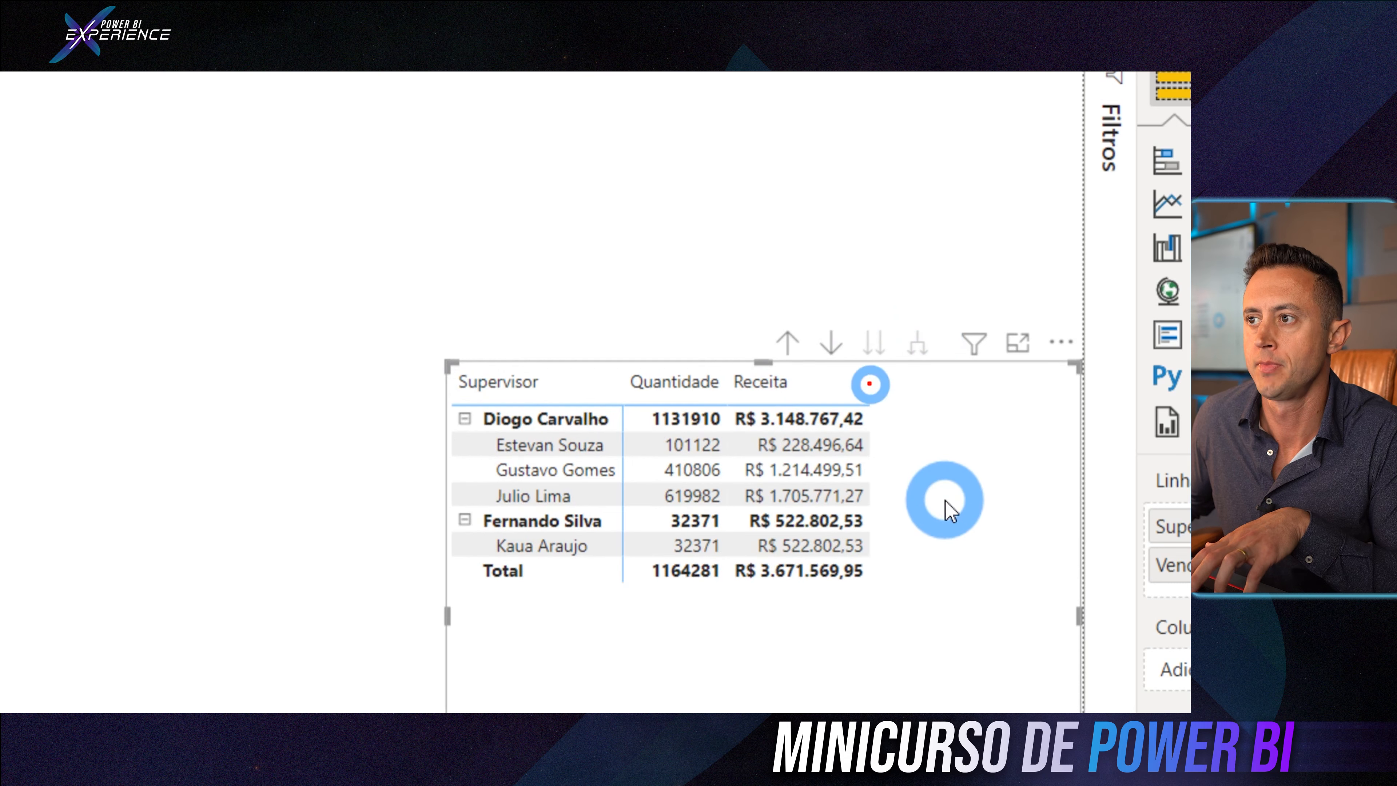
{"action": "left_click_drag", "start_coordinate": [742, 301], "coordinate": [939, 383]}
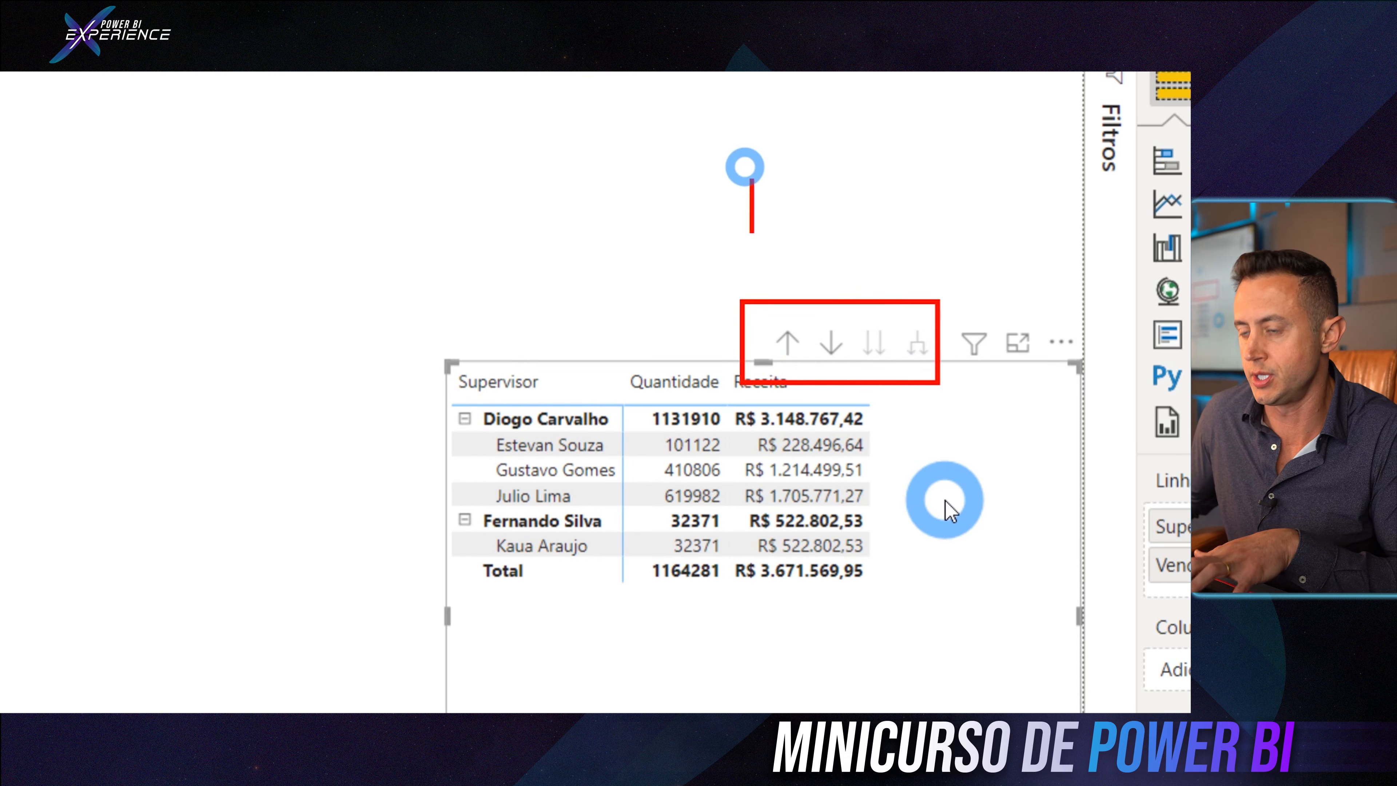
{"action": "left_click_drag", "start_coordinate": [699, 237], "coordinate": [694, 177]}
{"action": "type", "text": "Drill-dow"}
{"action": "left_click", "coordinate": [971, 209]}
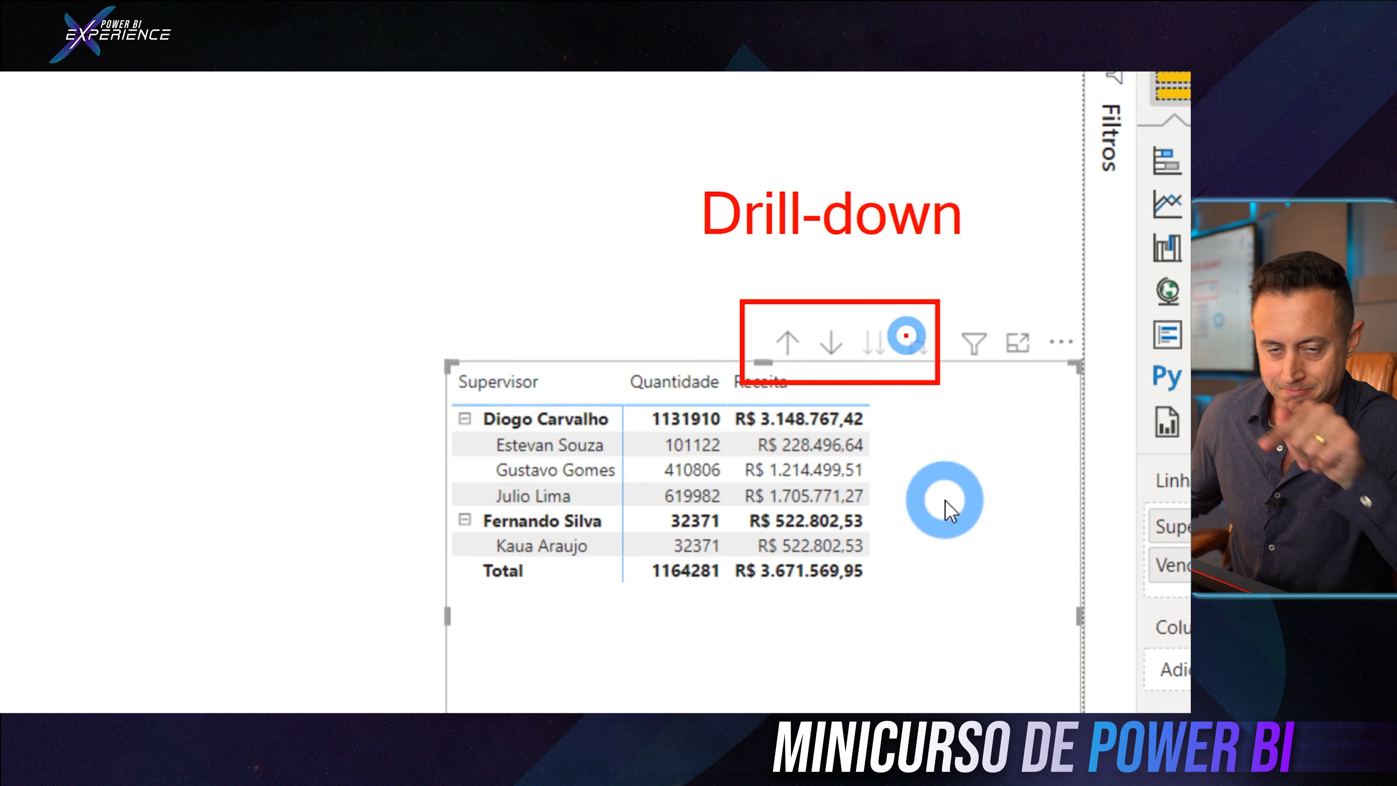
{"action": "mouse_move", "coordinate": [657, 251]}
{"action": "left_mouse_down"}
{"action": "mouse_move", "coordinate": [935, 265]}
{"action": "mouse_move", "coordinate": [1001, 155]}
{"action": "mouse_move", "coordinate": [768, 131]}
{"action": "mouse_move", "coordinate": [640, 218]}
{"action": "mouse_move", "coordinate": [668, 260]}
{"action": "left_mouse_up"}
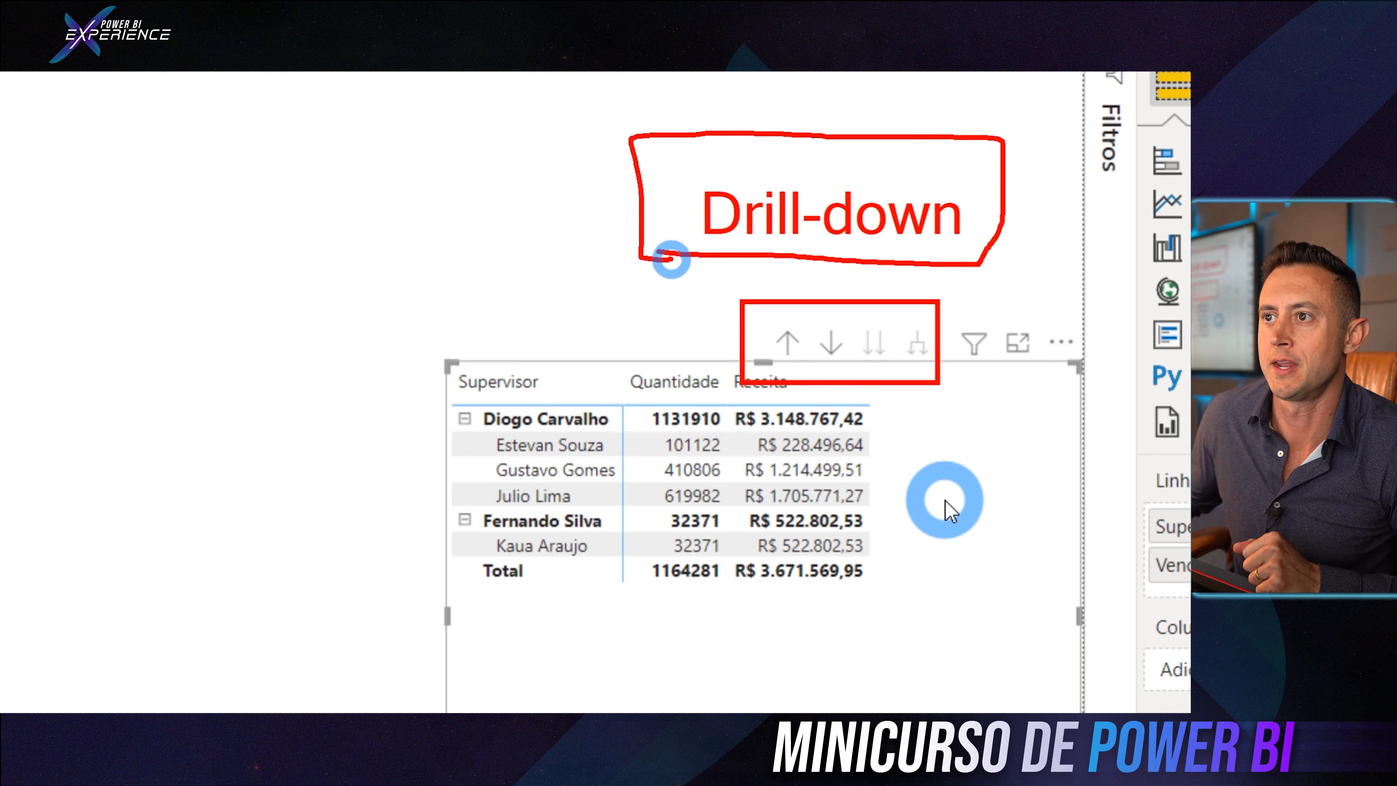
{"action": "mouse_move", "coordinate": [924, 312]}
{"action": "left_mouse_down"}
{"action": "mouse_move", "coordinate": [807, 336]}
{"action": "mouse_move", "coordinate": [943, 332]}
{"action": "left_mouse_up"}
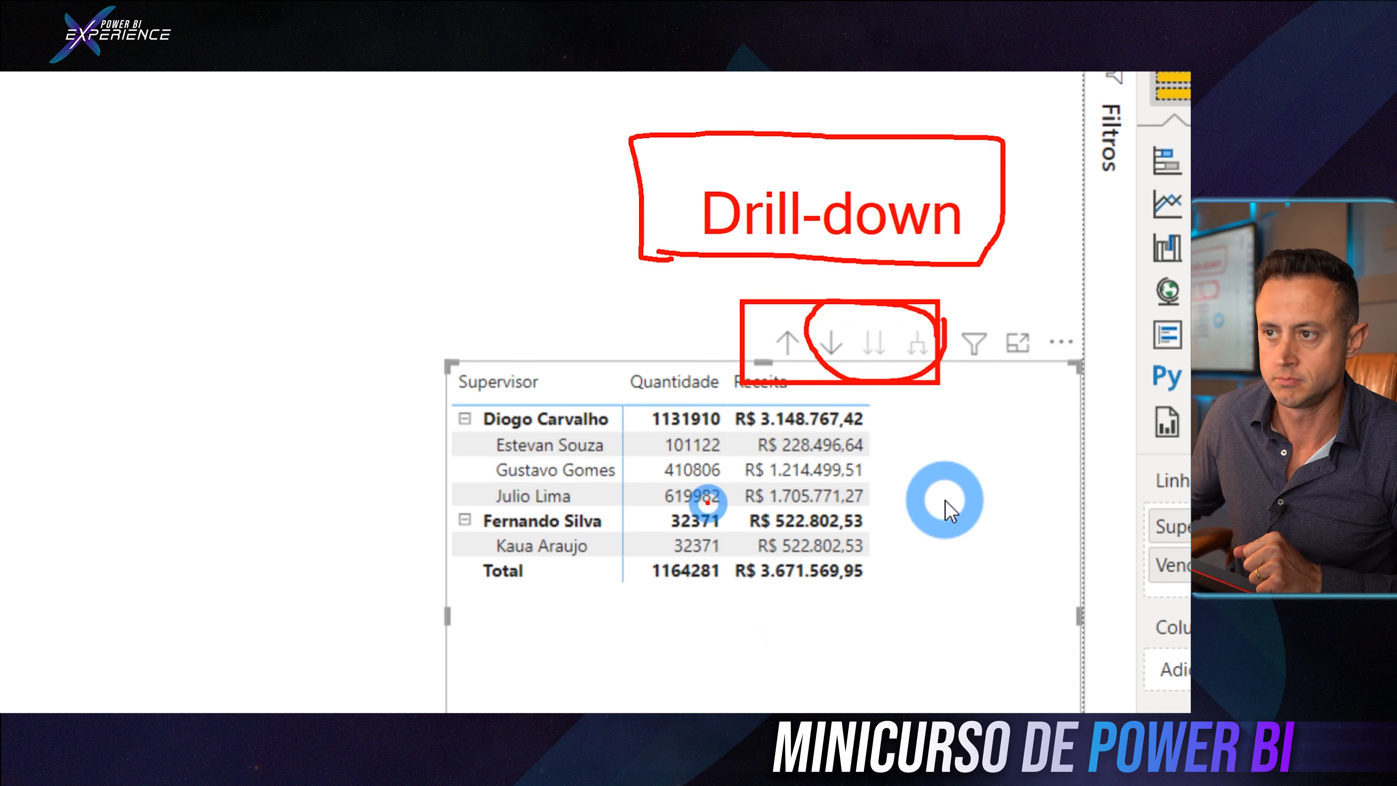
{"action": "right_click", "coordinate": [612, 416]}
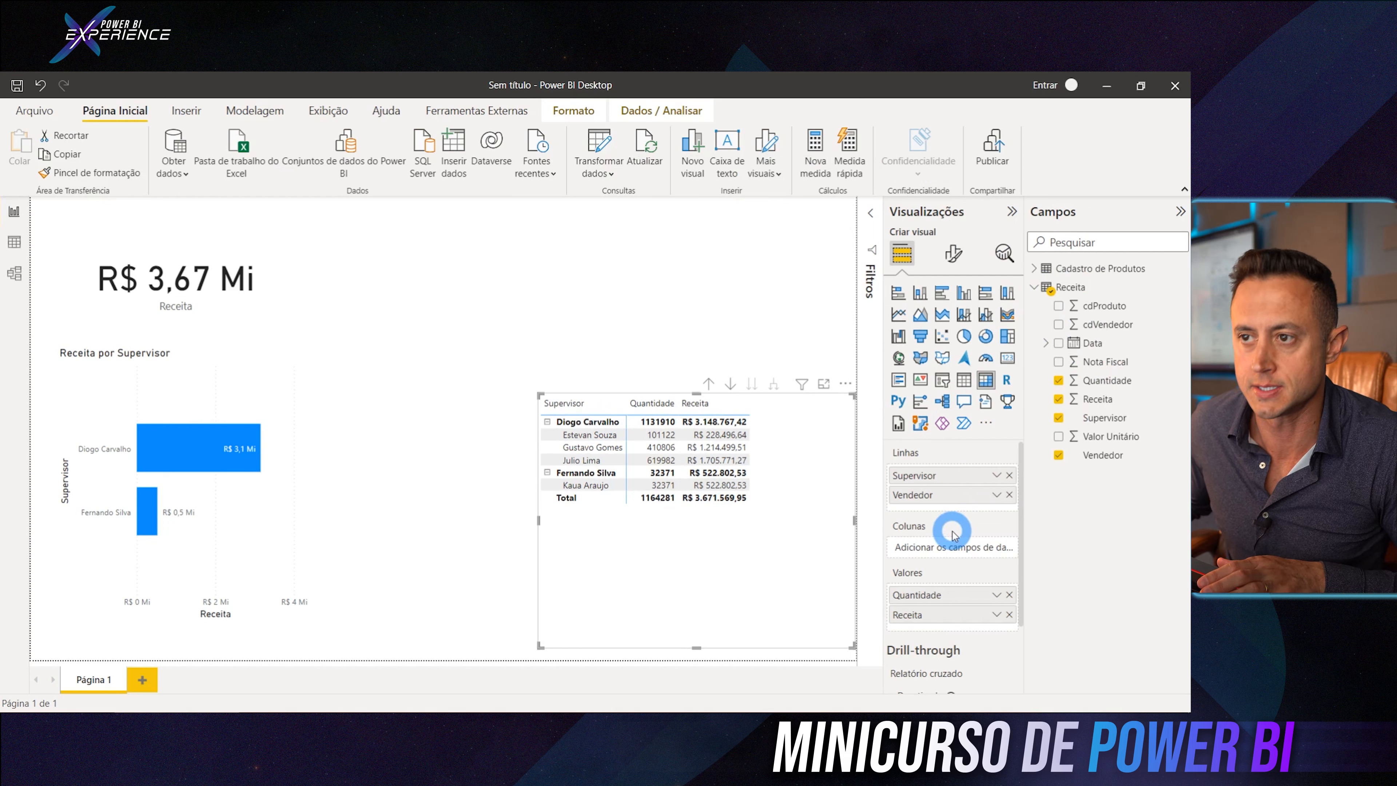
Resize the matrix to free space above it and insert an enlarged area chart in that space
{"action": "left_click_drag", "start_coordinate": [541, 395], "coordinate": [452, 443]}
{"action": "left_click", "coordinate": [446, 352]}
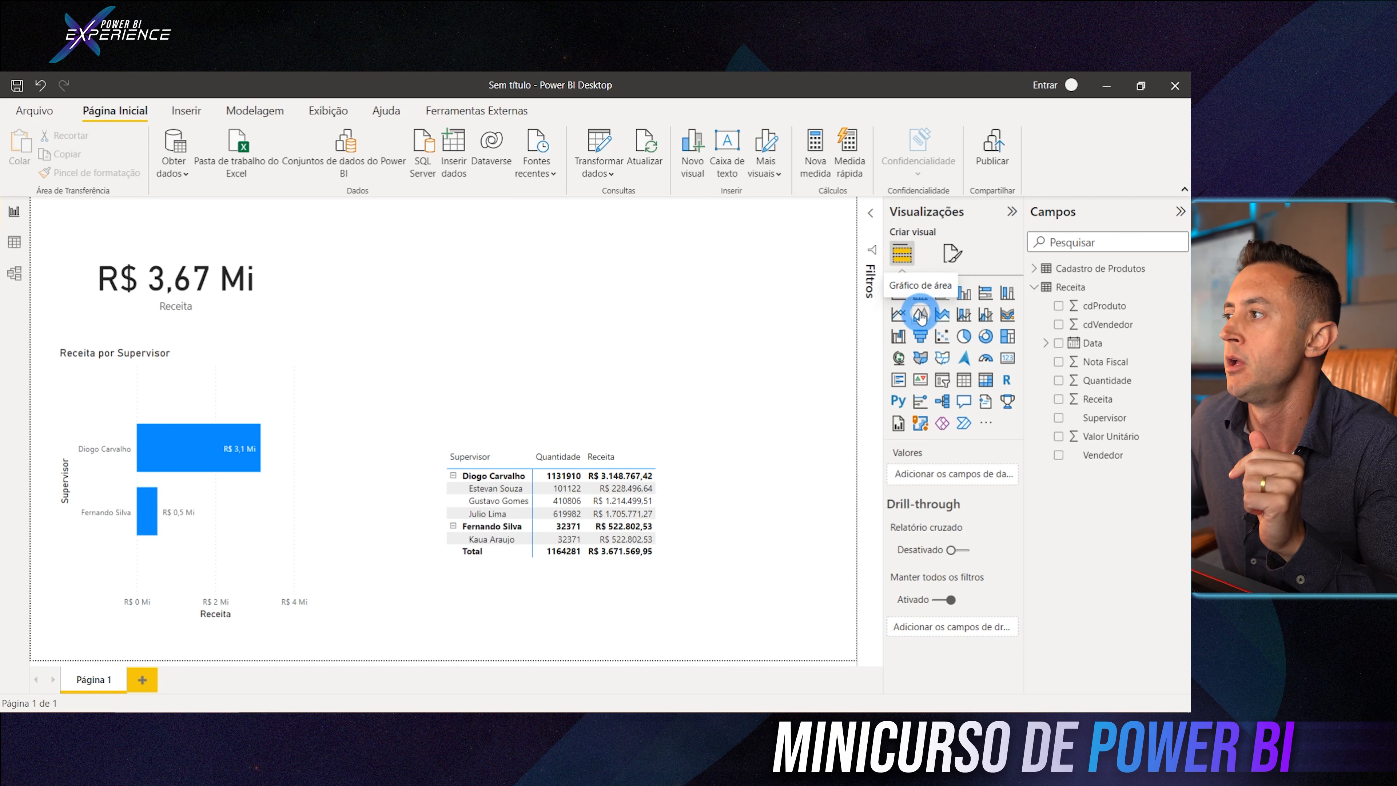
{"action": "left_click", "coordinate": [920, 317]}
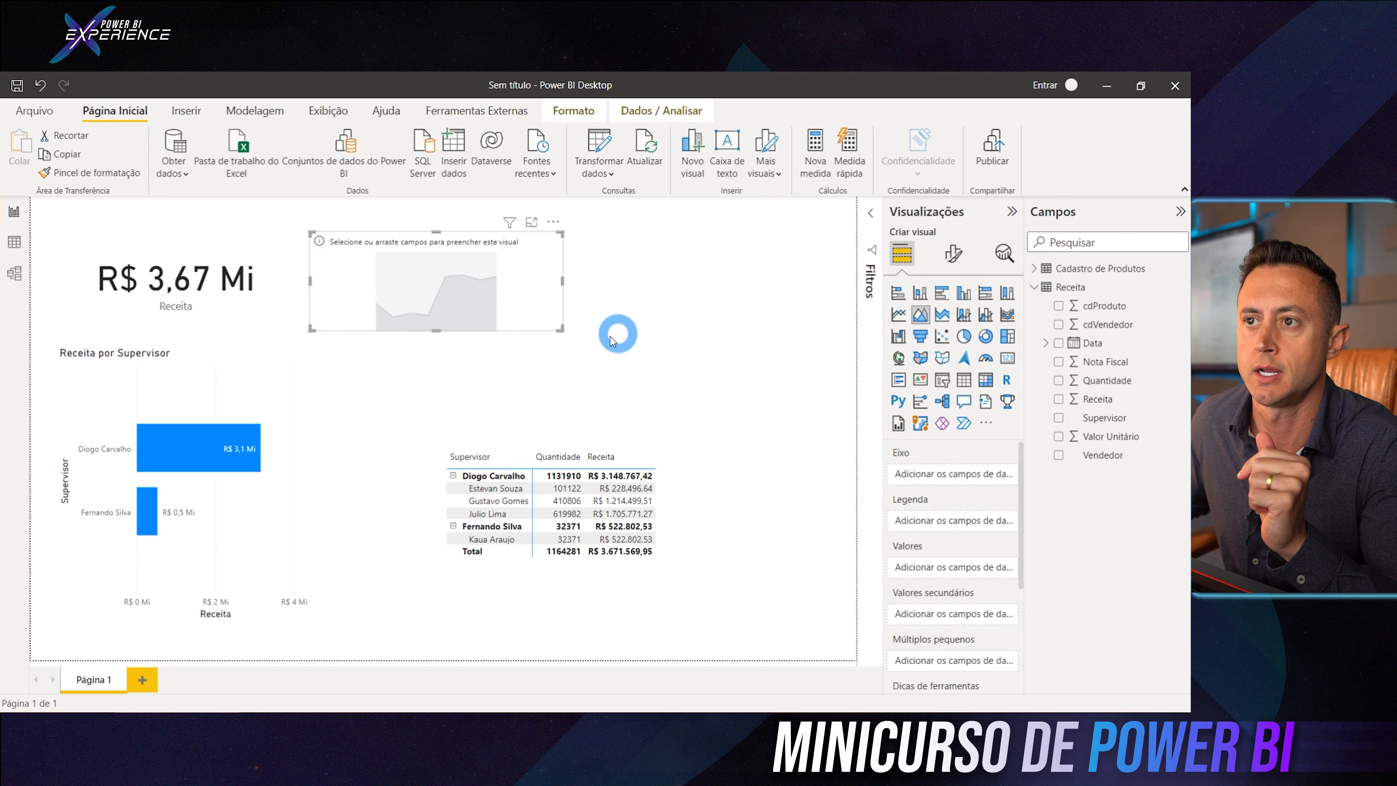
{"action": "left_click_drag", "start_coordinate": [555, 331], "coordinate": [731, 404]}
{"action": "left_click_drag", "start_coordinate": [540, 298], "coordinate": [601, 313]}
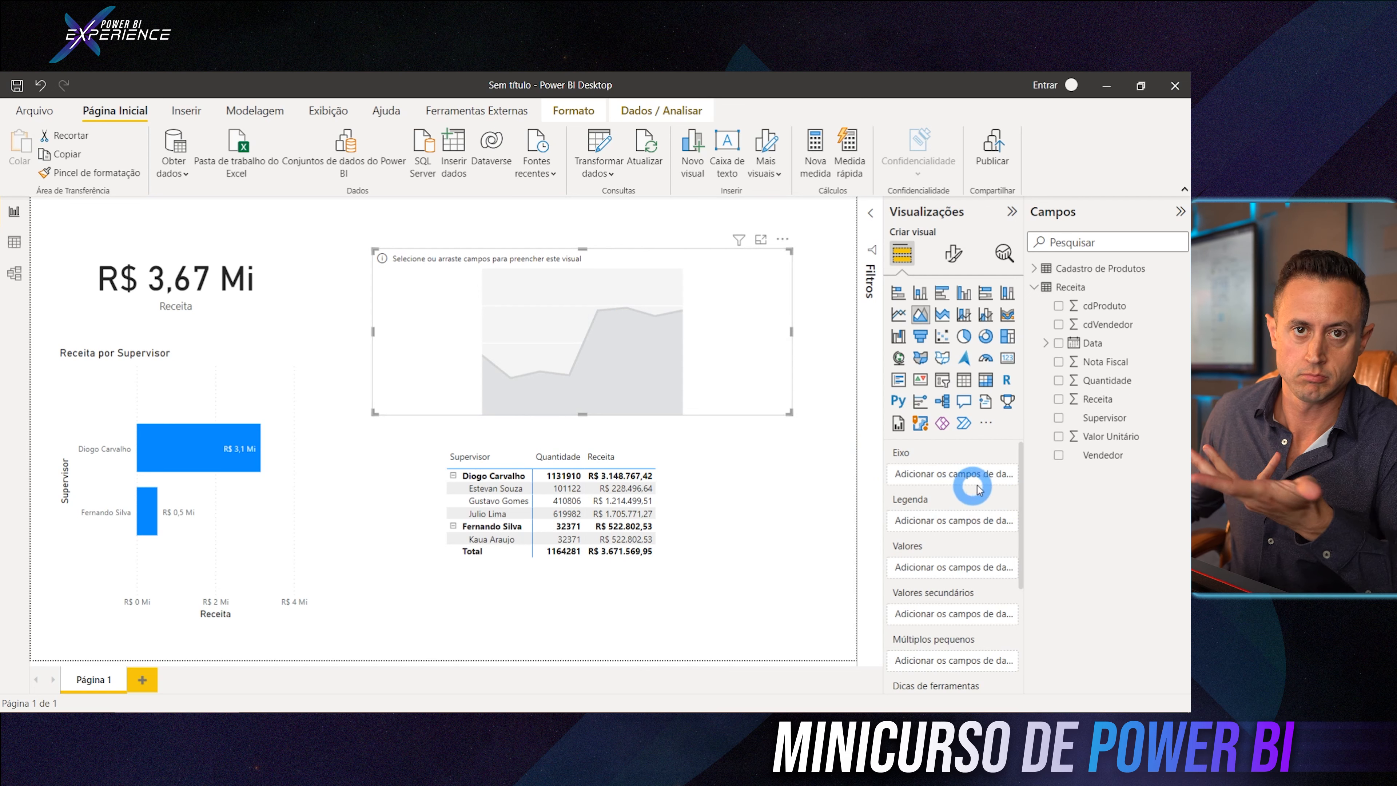
Set the area chart's axis to Data and its values to Receita
{"action": "left_click_drag", "start_coordinate": [1092, 343], "coordinate": [933, 477]}
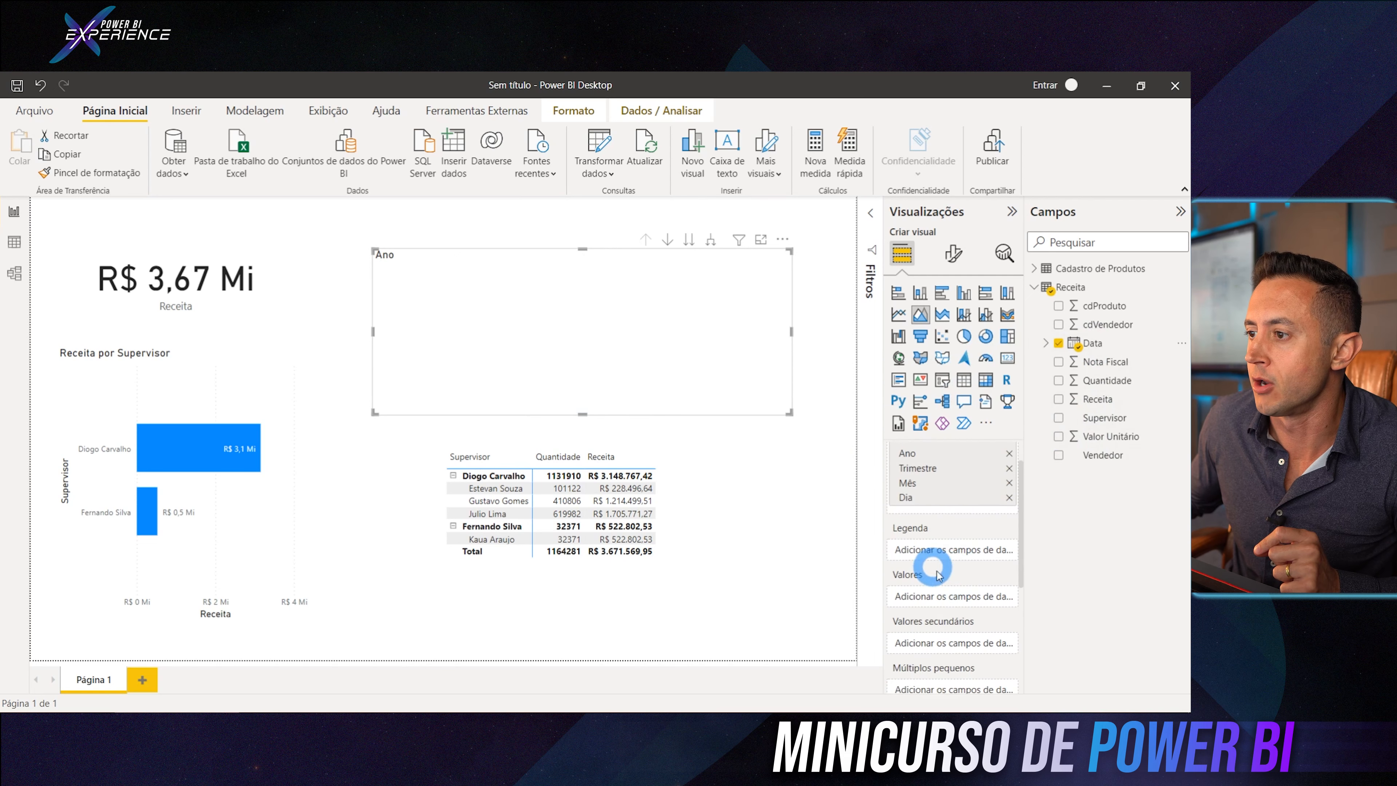
{"action": "left_click_drag", "start_coordinate": [1102, 401], "coordinate": [926, 597]}
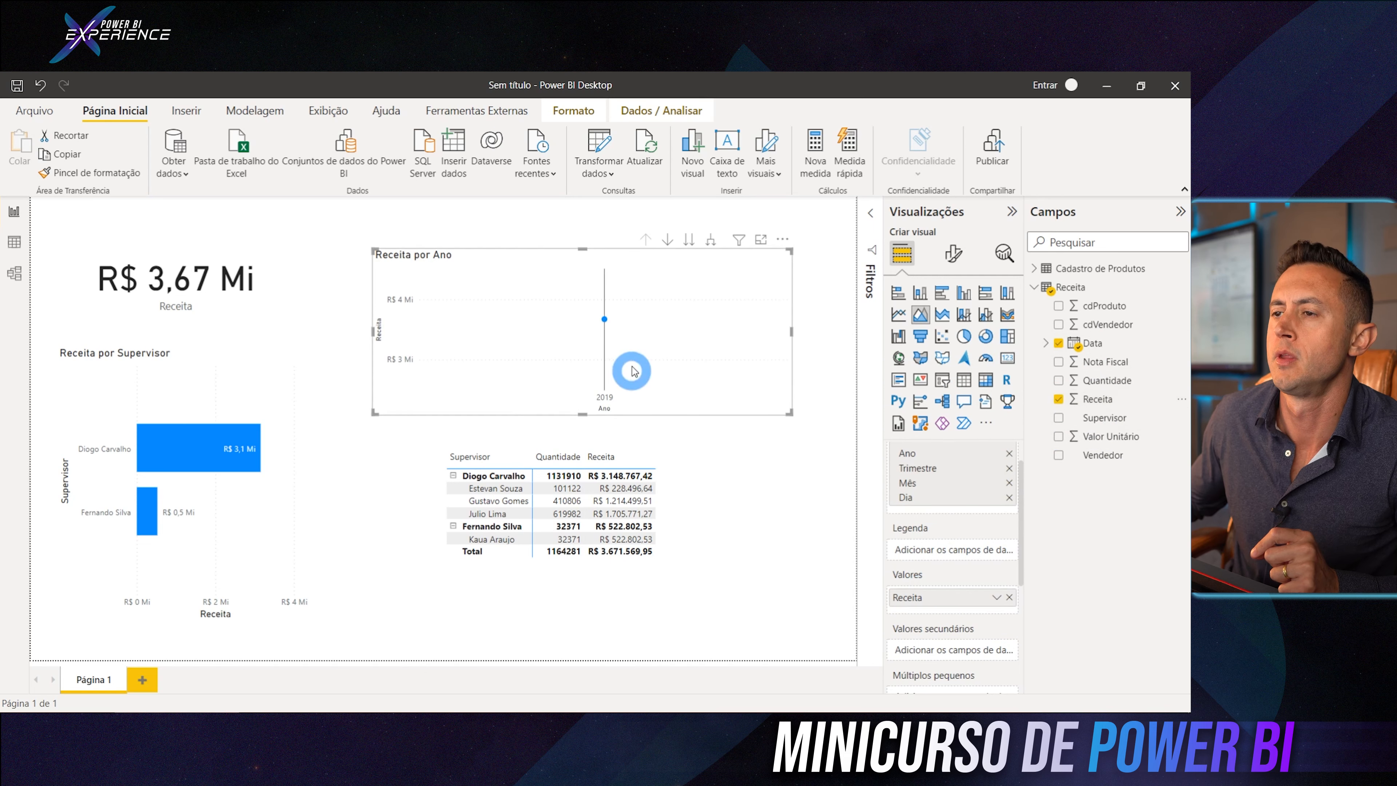
{"action": "mouse_move", "coordinate": [604, 322]}
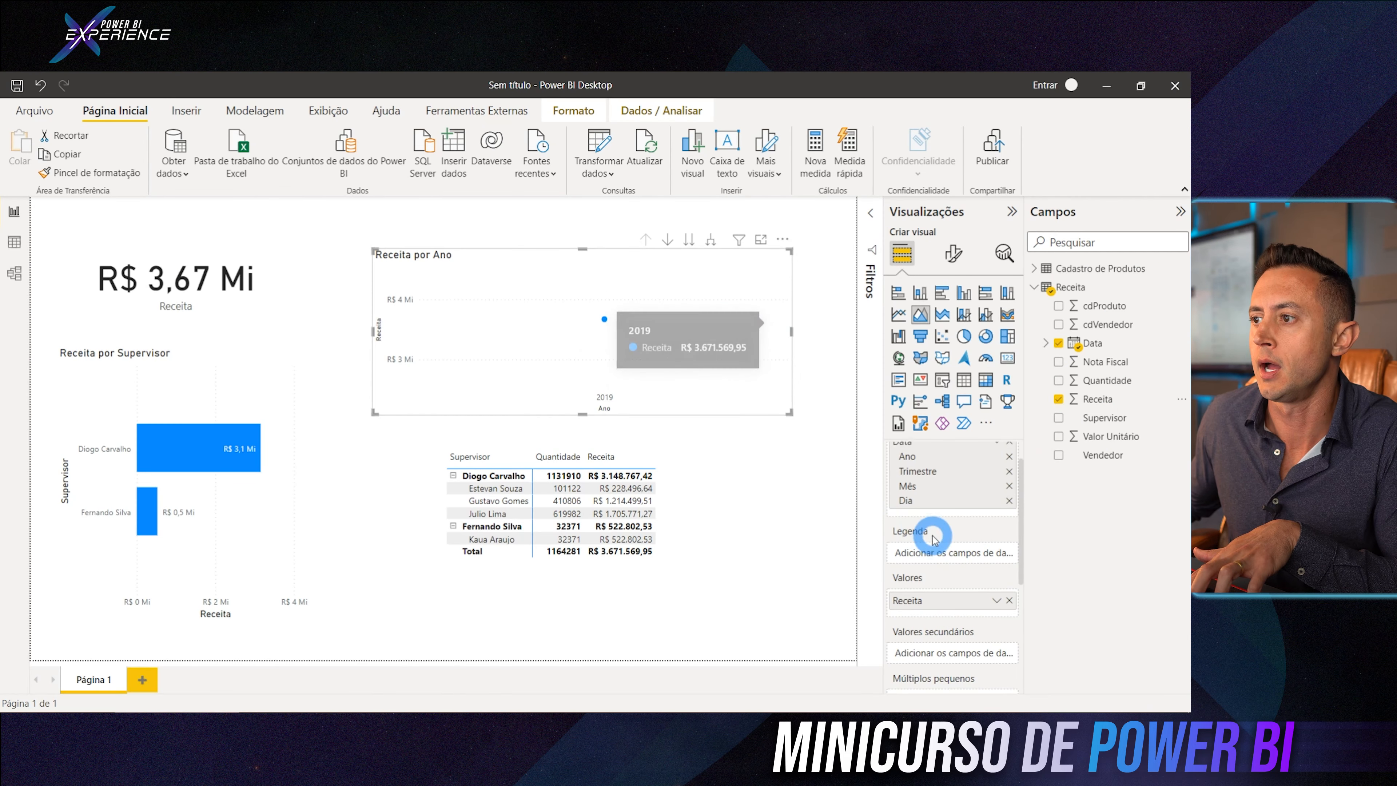
{"action": "scroll", "coordinate": [934, 538], "scroll_direction": "up", "scroll_amount": 1}
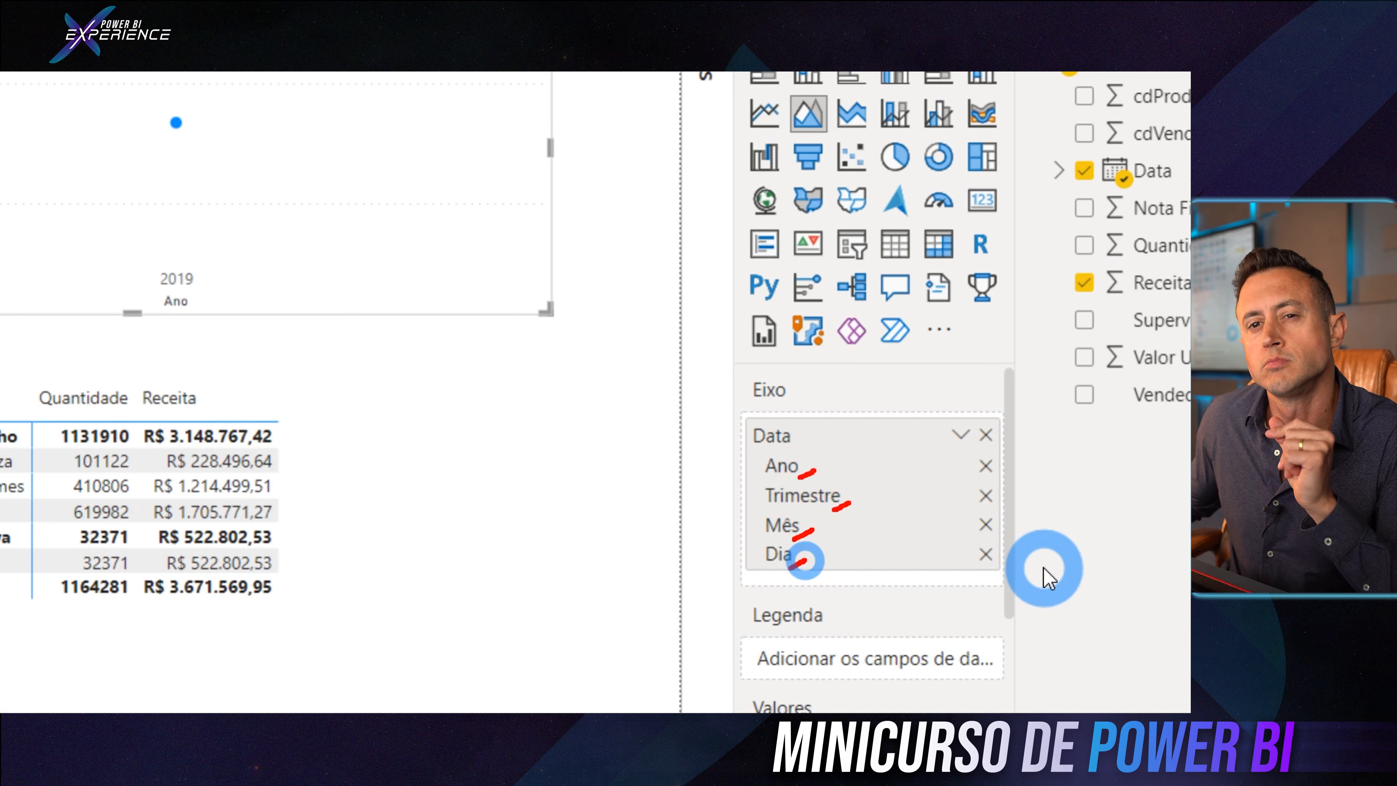
{"action": "left_click_drag", "start_coordinate": [713, 414], "coordinate": [711, 517]}
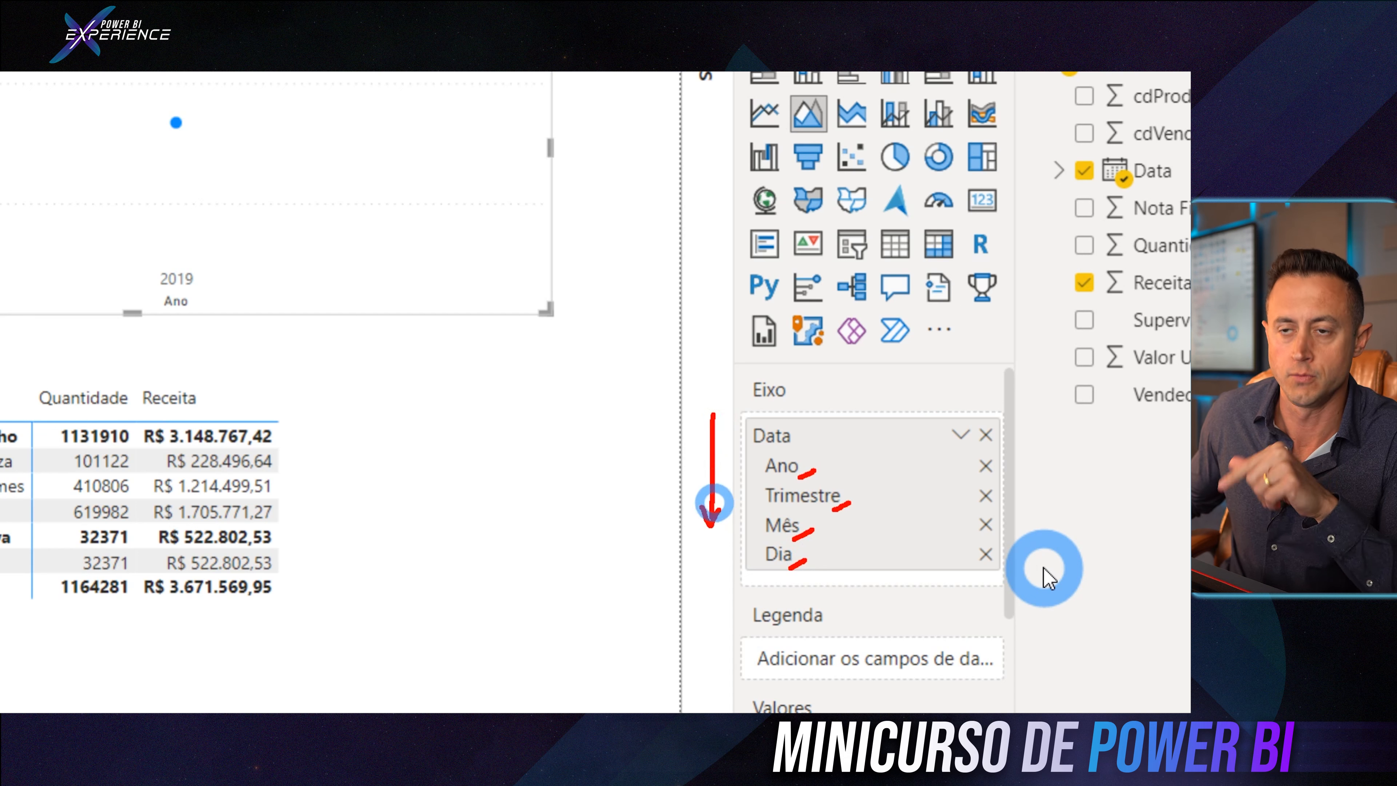
{"action": "key", "text": "Escape"}
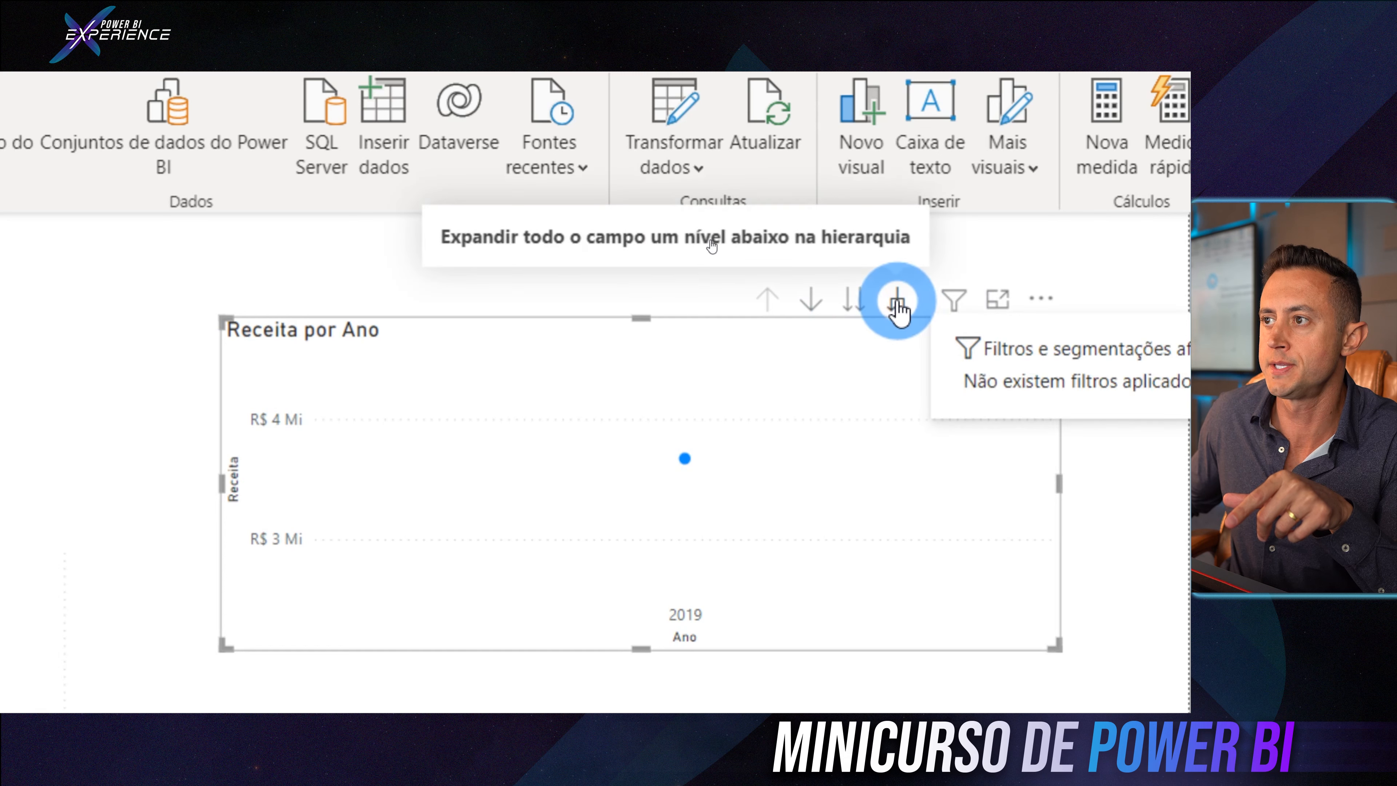
Expand the area chart's date hierarchy through Trimestre down to the Mês level
{"action": "left_click", "coordinate": [898, 311]}
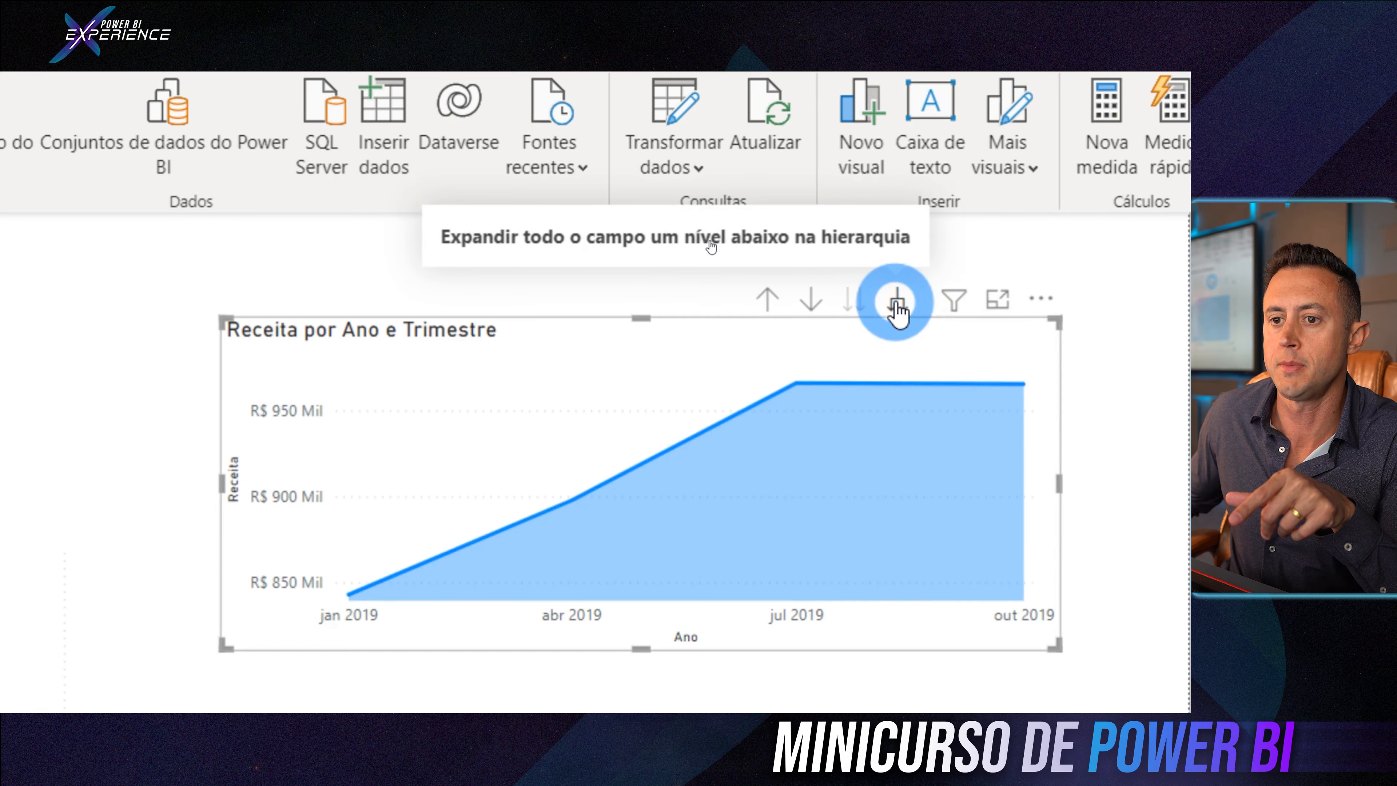
{"action": "left_click", "coordinate": [897, 311]}
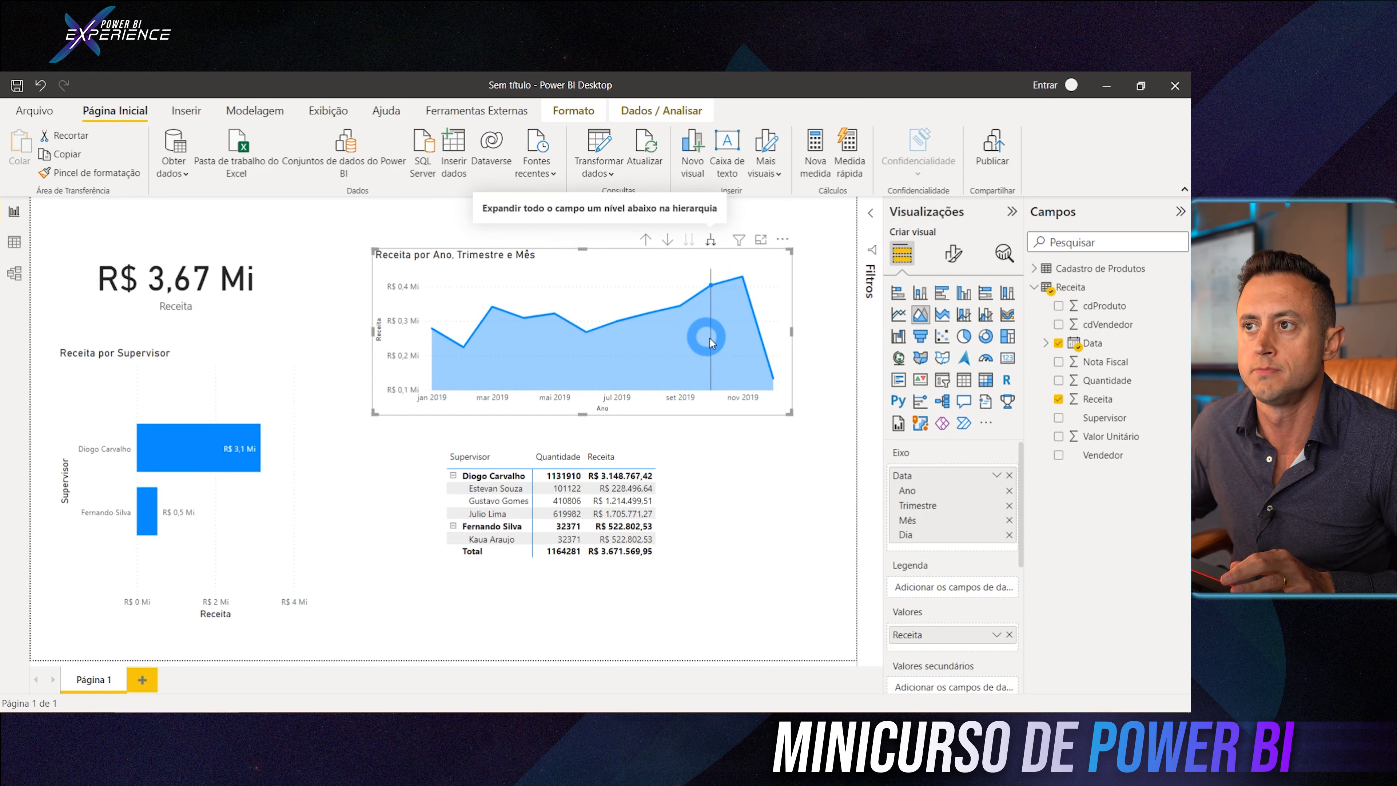
Move the matrix toward the bar chart and shrink its frame to fit its contents
{"action": "left_click", "coordinate": [445, 456]}
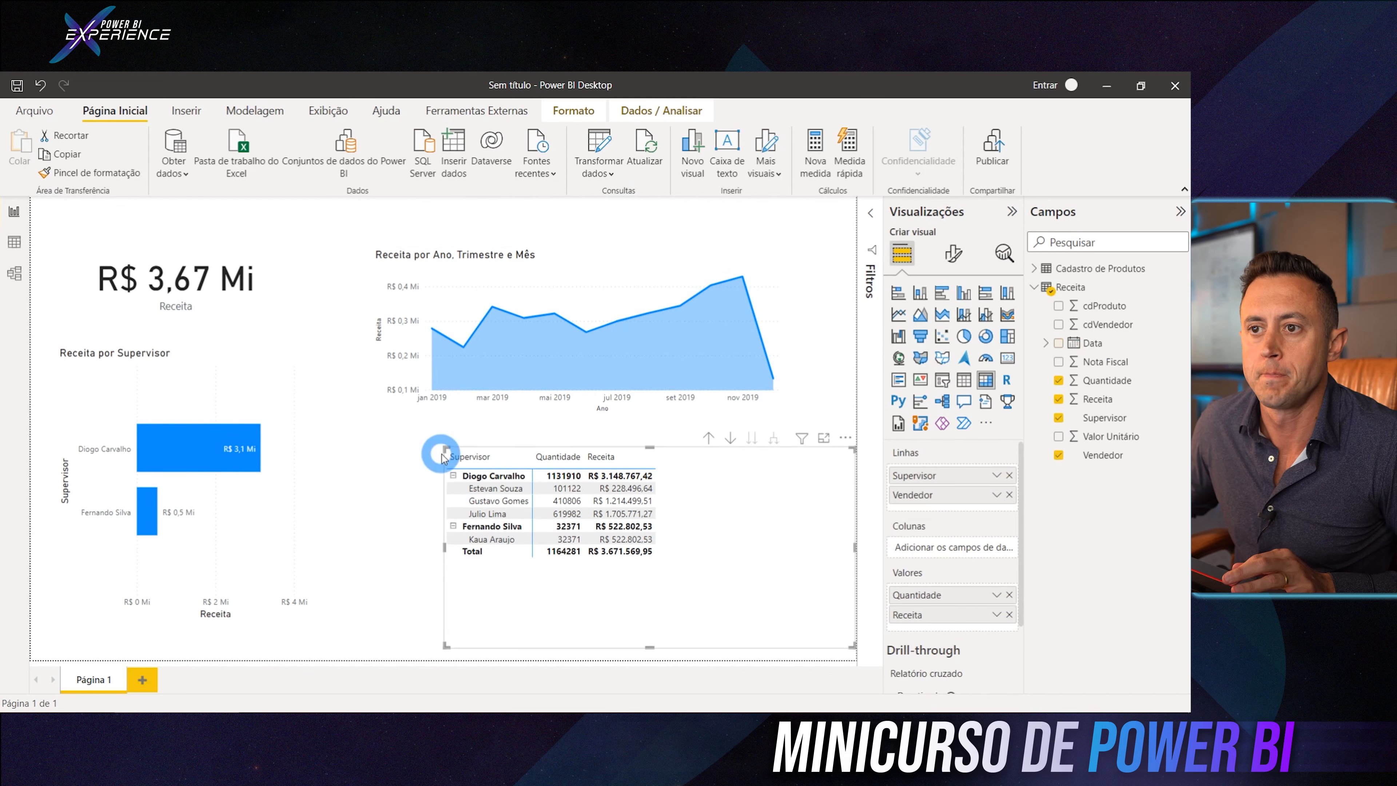
{"action": "left_click_drag", "start_coordinate": [767, 533], "coordinate": [651, 521]}
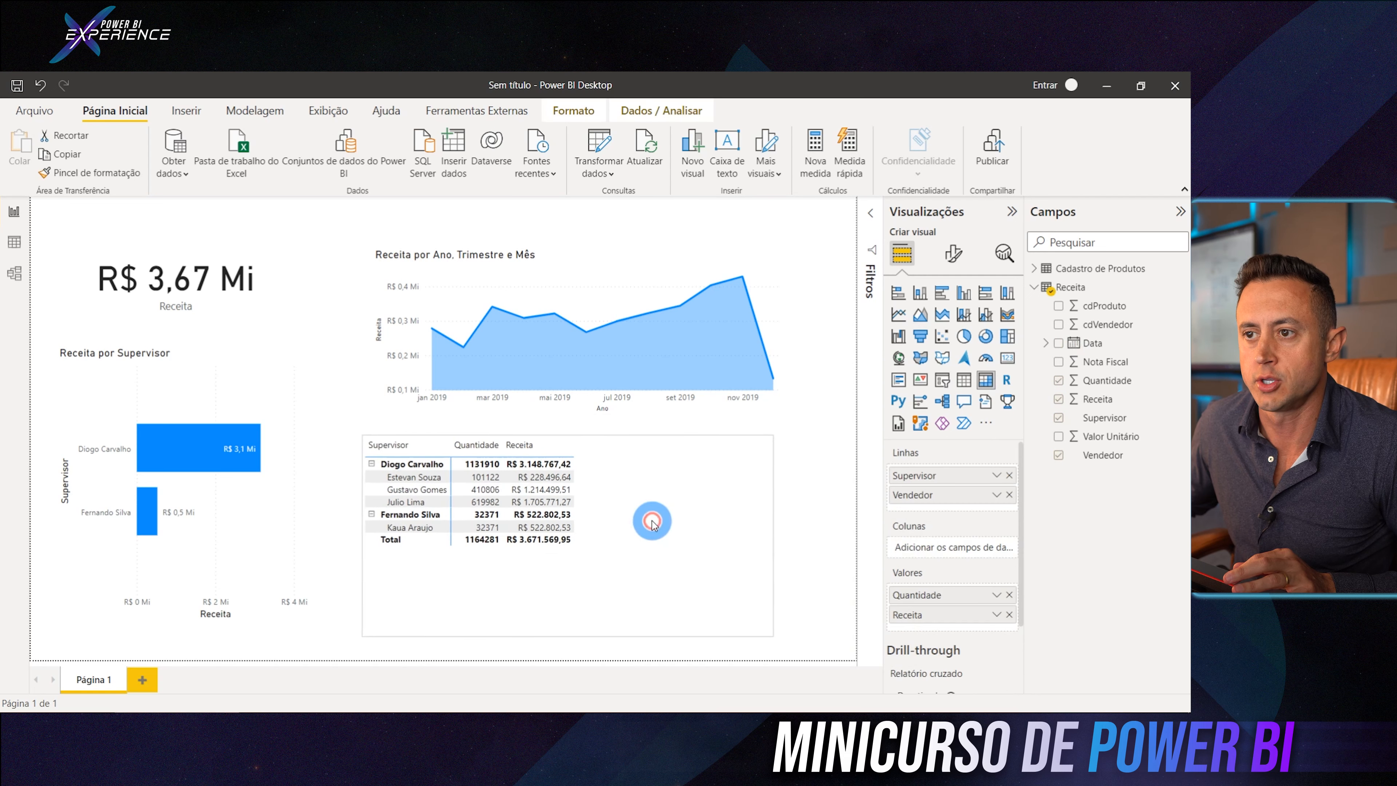
{"action": "left_click_drag", "start_coordinate": [770, 631], "coordinate": [592, 587]}
Move the area chart up beside the Receita card and reduce its width to roughly half
{"action": "left_click", "coordinate": [382, 266]}
{"action": "left_click_drag", "start_coordinate": [379, 264], "coordinate": [349, 234]}
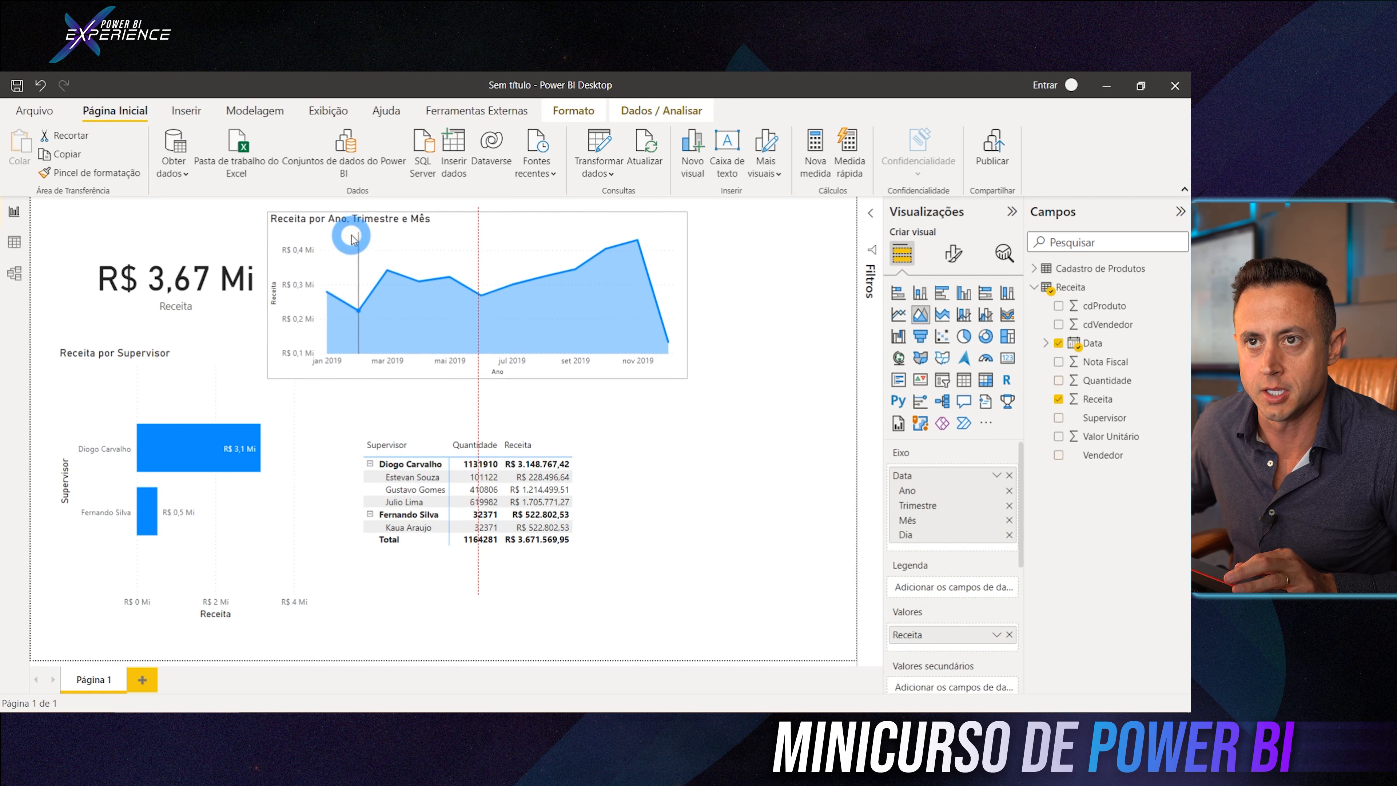
{"action": "left_click_drag", "start_coordinate": [683, 375], "coordinate": [494, 365]}
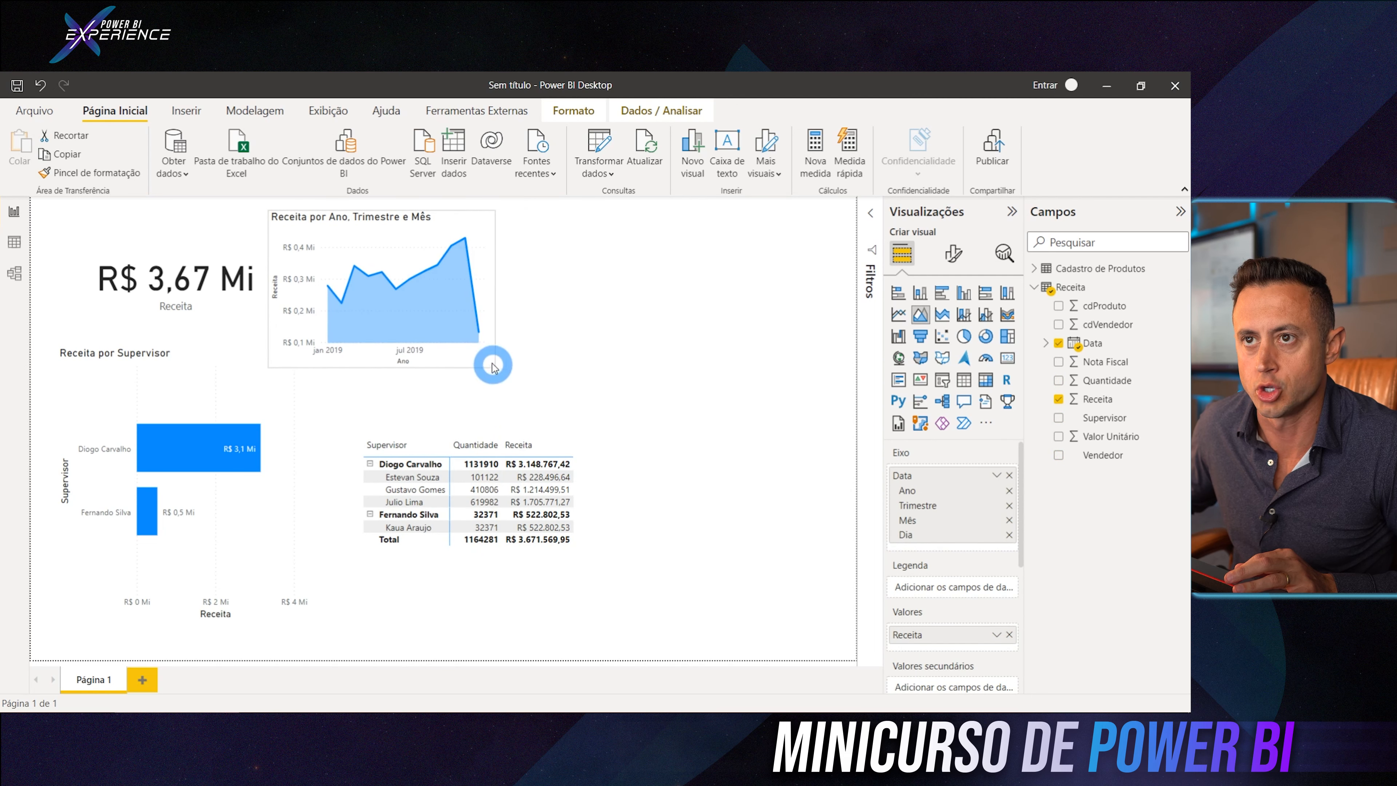
{"action": "left_click_drag", "start_coordinate": [368, 229], "coordinate": [386, 233]}
Move the Receita por Supervisor bar chart to the page's lower-right area and the matrix beneath the Receita card
{"action": "left_click_drag", "start_coordinate": [176, 391], "coordinate": [724, 388]}
{"action": "left_click", "coordinate": [416, 570]}
{"action": "left_click_drag", "start_coordinate": [455, 558], "coordinate": [132, 550]}
{"action": "left_click", "coordinate": [672, 350]}
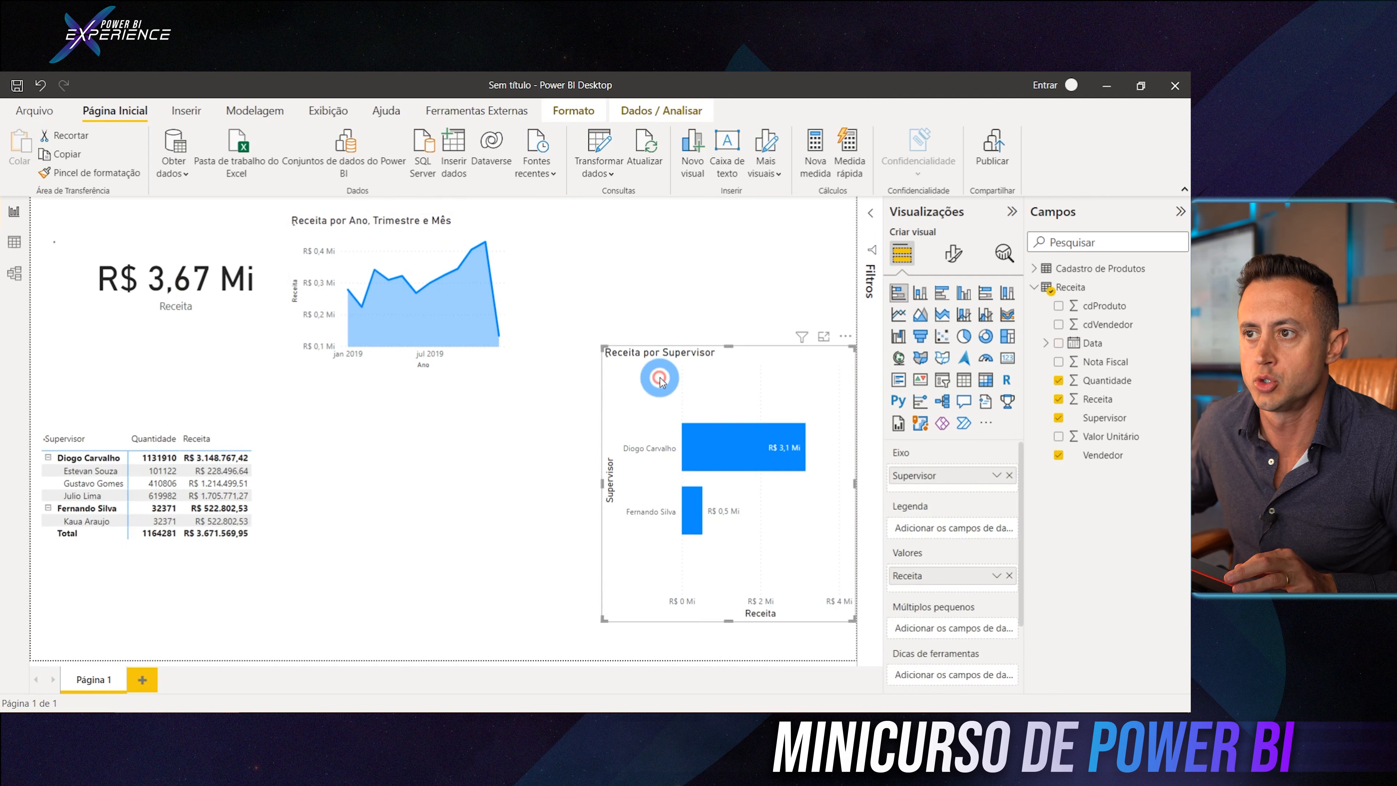
{"action": "left_click", "coordinate": [747, 388]}
{"action": "left_click_drag", "start_coordinate": [684, 369], "coordinate": [652, 367]}
Replace Supervisor with Grupo Produto from Cadastro de Produtos on the bar chart's axis and convert the chart to a table
{"action": "left_click", "coordinate": [996, 492]}
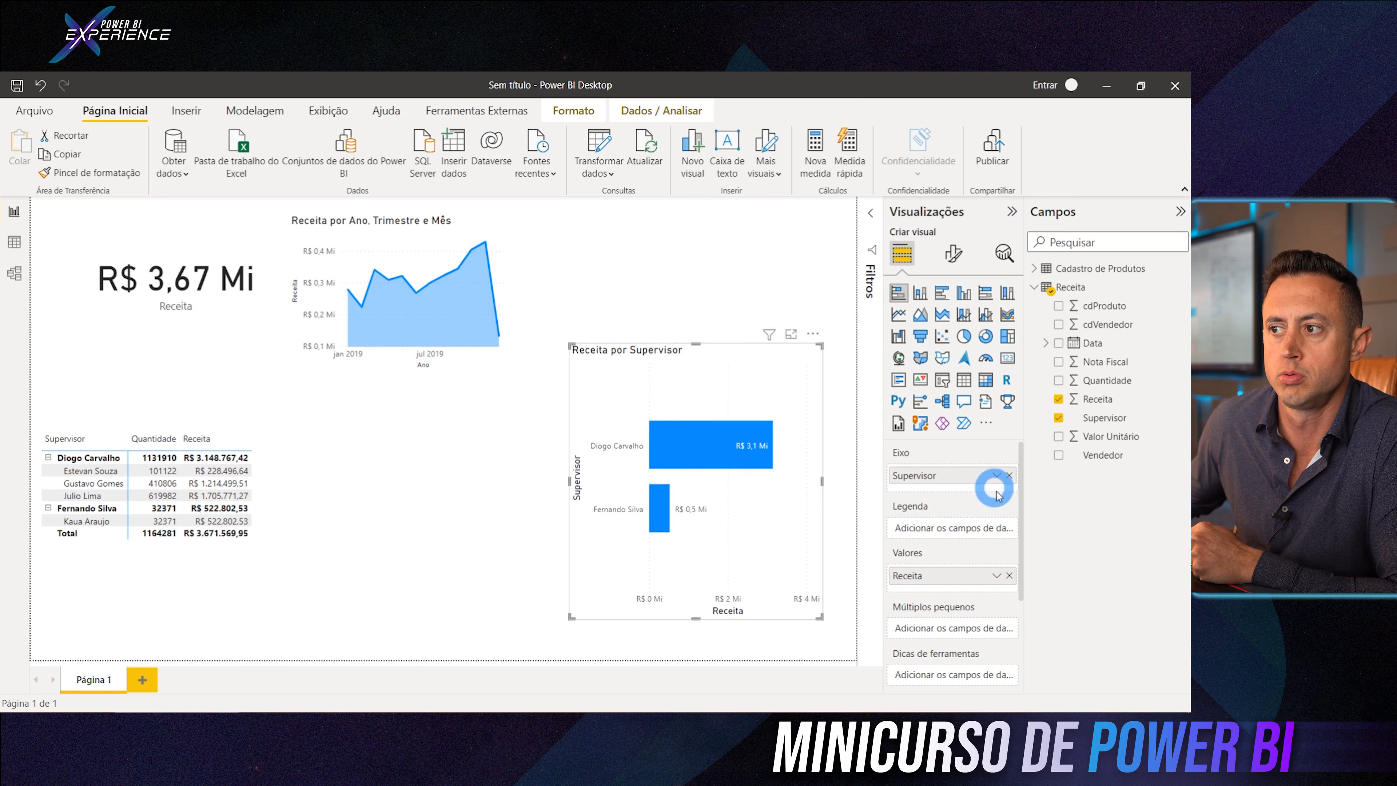
{"action": "left_click", "coordinate": [1010, 475]}
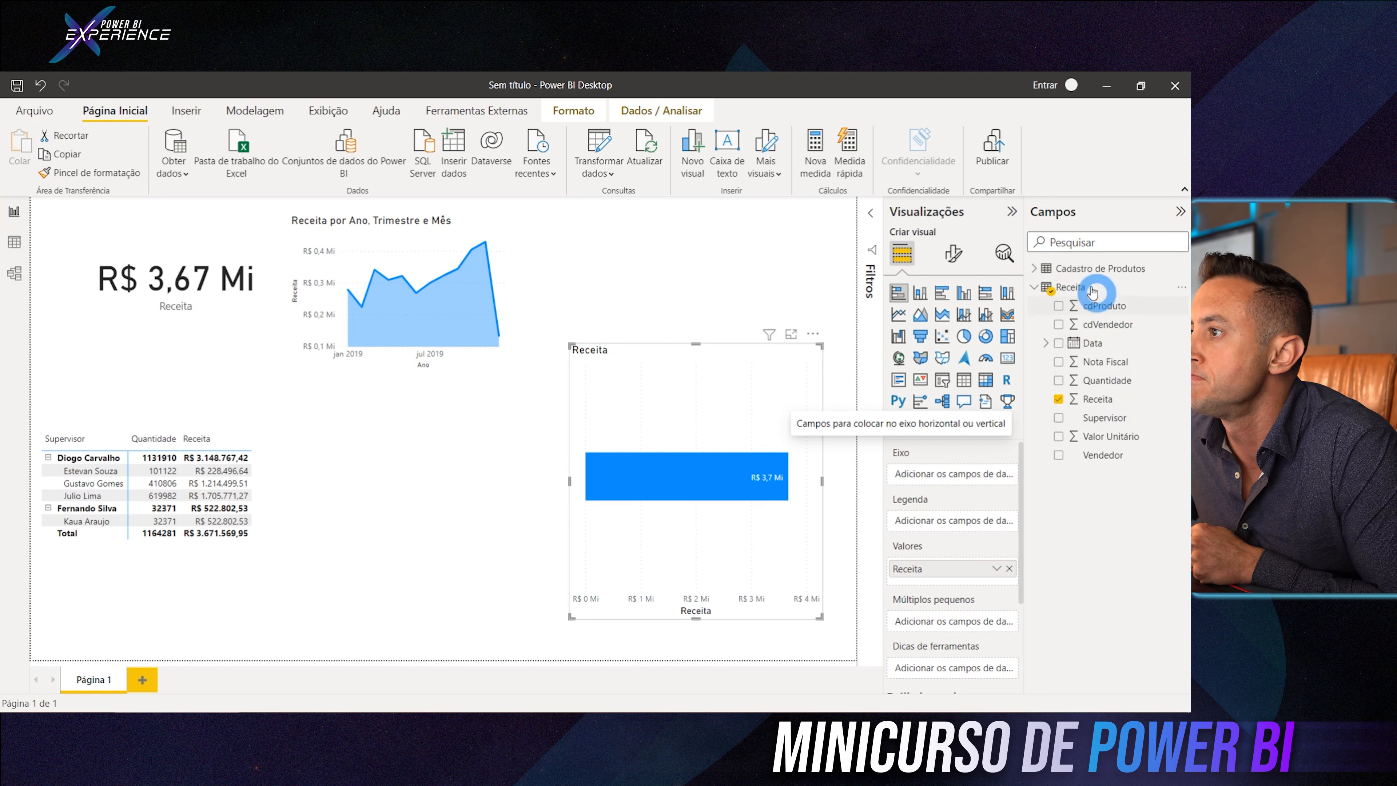
{"action": "left_click", "coordinate": [1032, 268]}
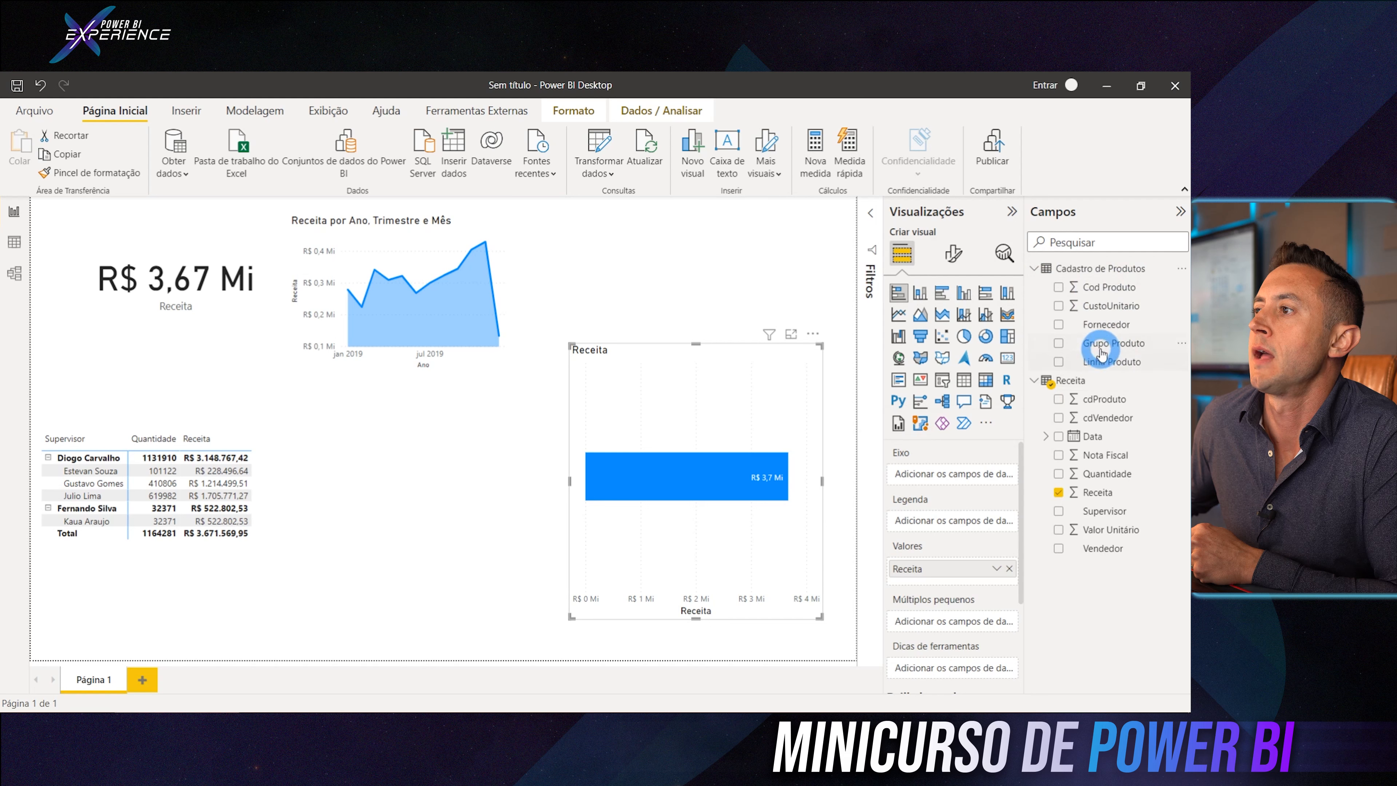
{"action": "left_click_drag", "start_coordinate": [1105, 347], "coordinate": [938, 475]}
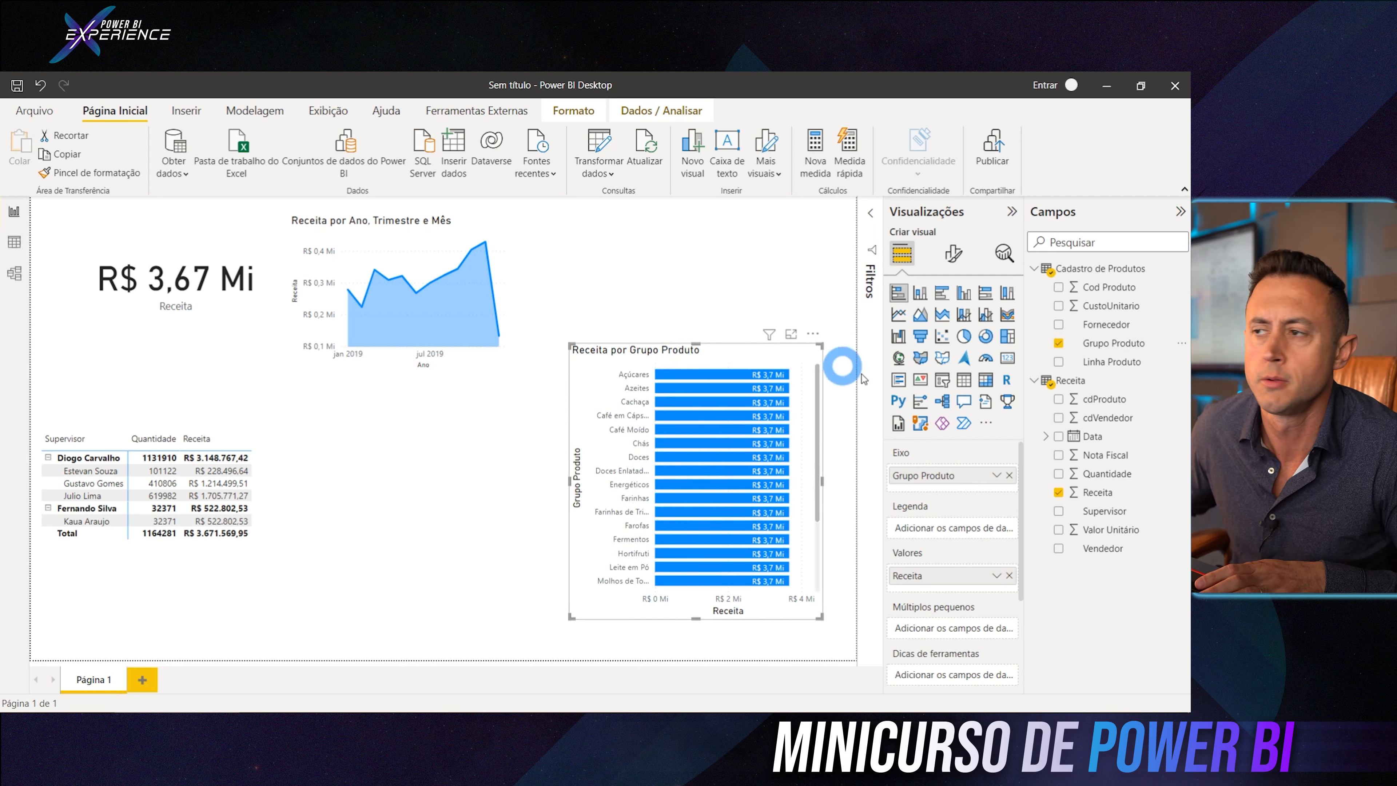
{"action": "left_click", "coordinate": [964, 380]}
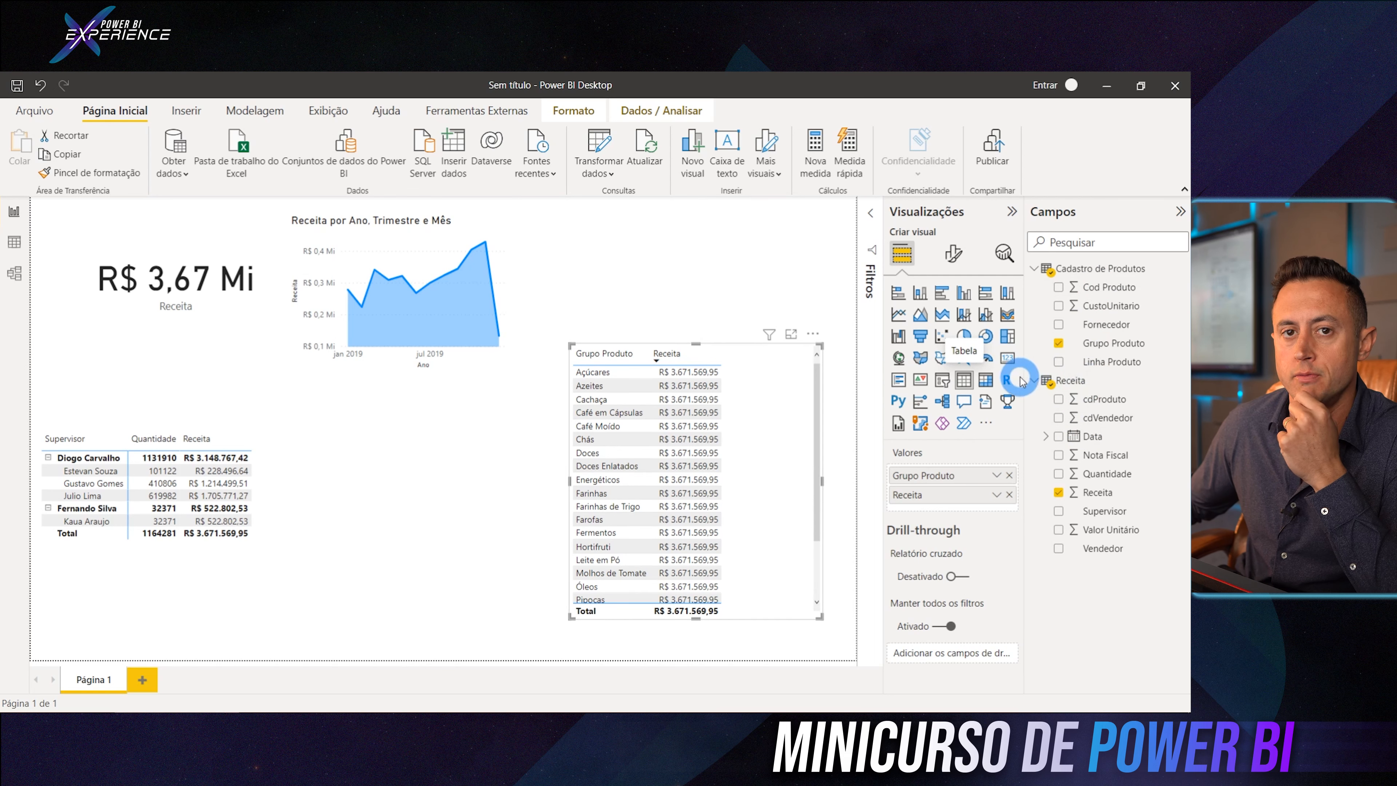
Relate Cod Produto in Cadastro de Produtos to cdProduto in Receita in the data model, and return to the report page
{"action": "left_click", "coordinate": [14, 273]}
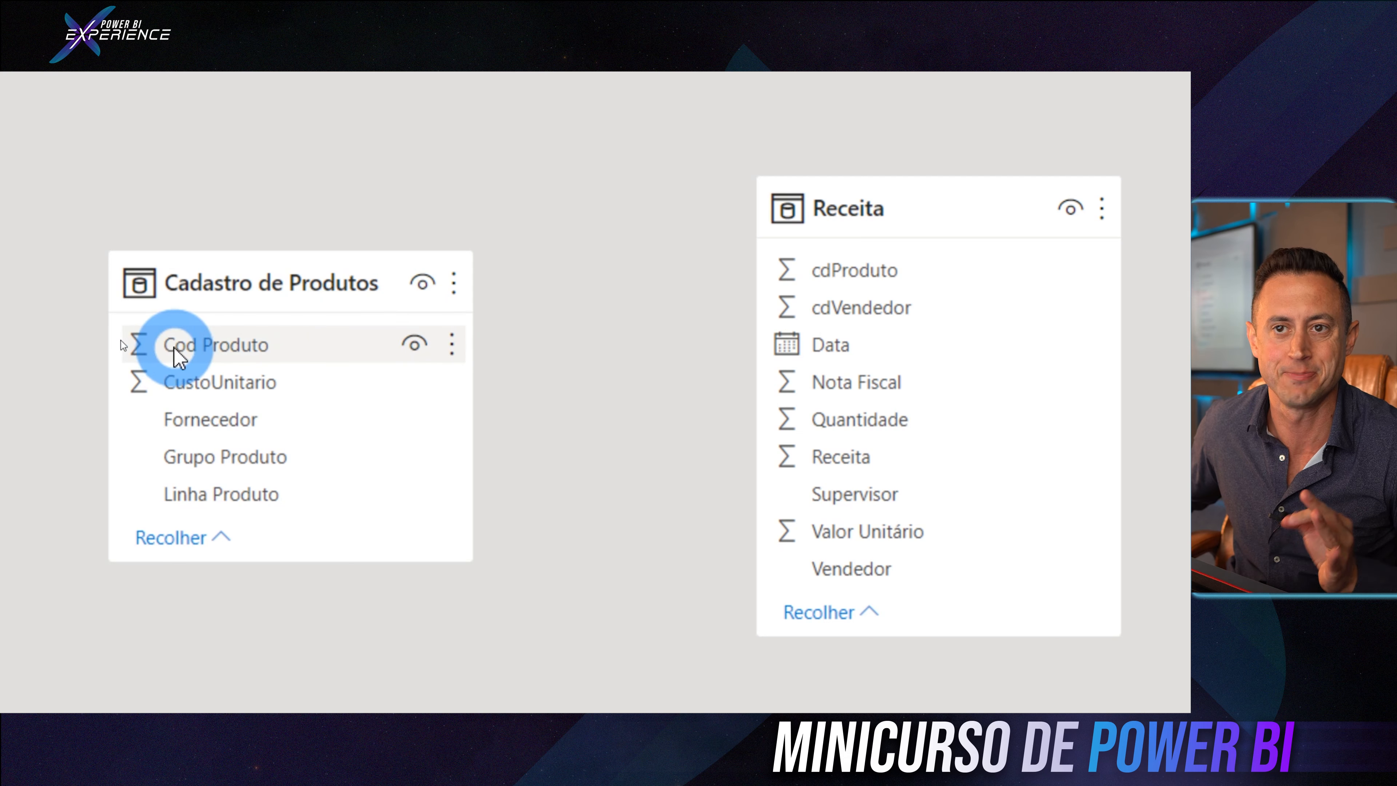
{"action": "left_click_drag", "start_coordinate": [175, 349], "coordinate": [866, 272]}
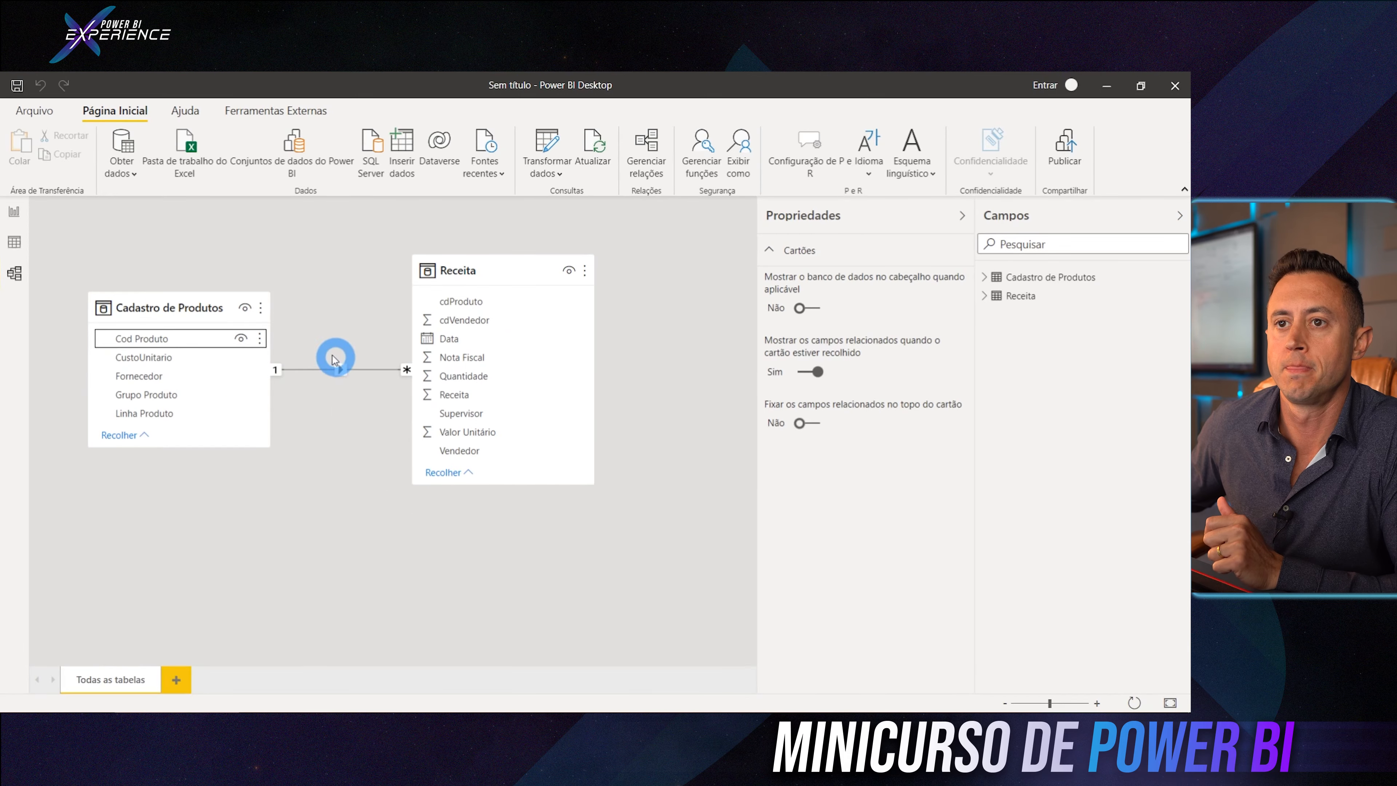
{"action": "left_click", "coordinate": [12, 212]}
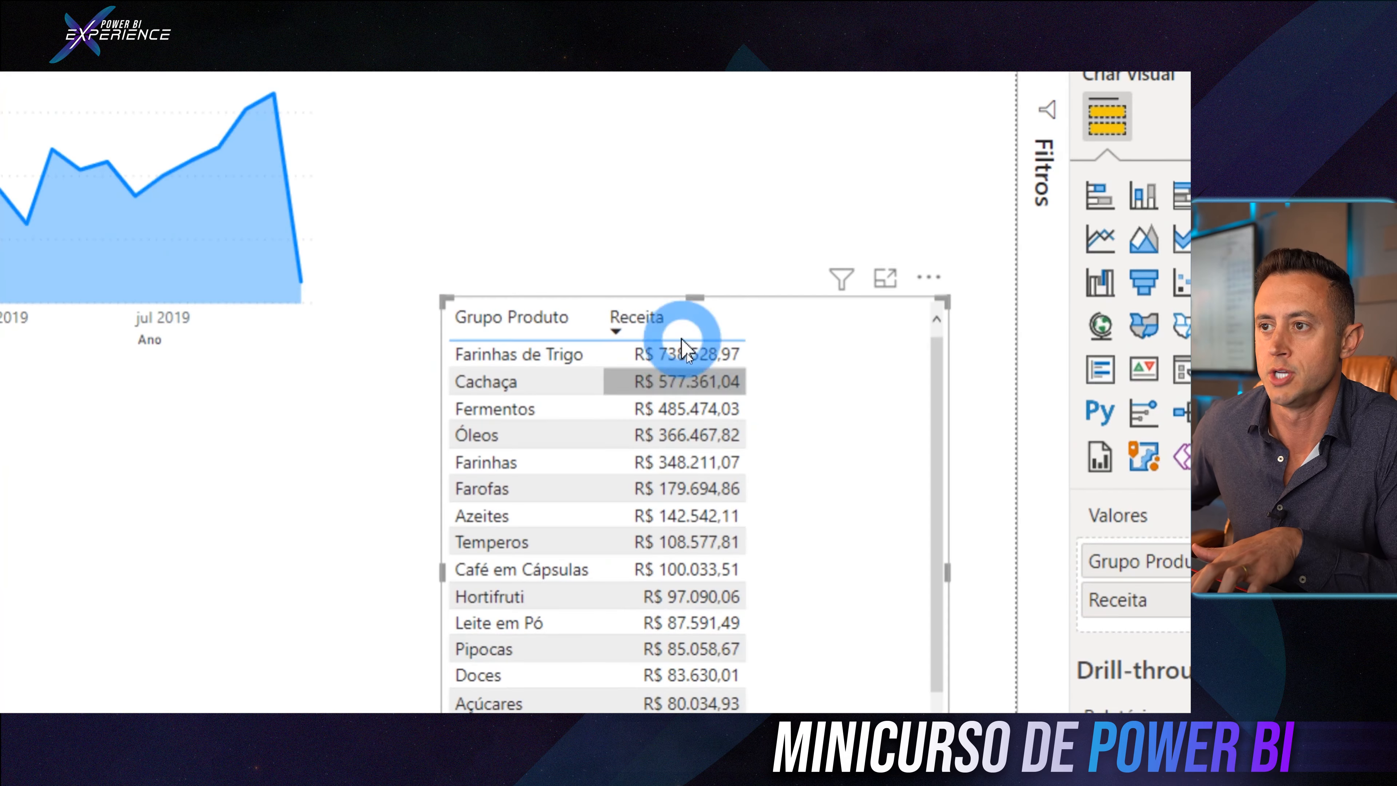
Review the revenue table by Grupo Produto down to its total and convert it to a stacked bar chart
{"action": "scroll", "coordinate": [714, 435], "scroll_direction": "down", "scroll_amount": 2}
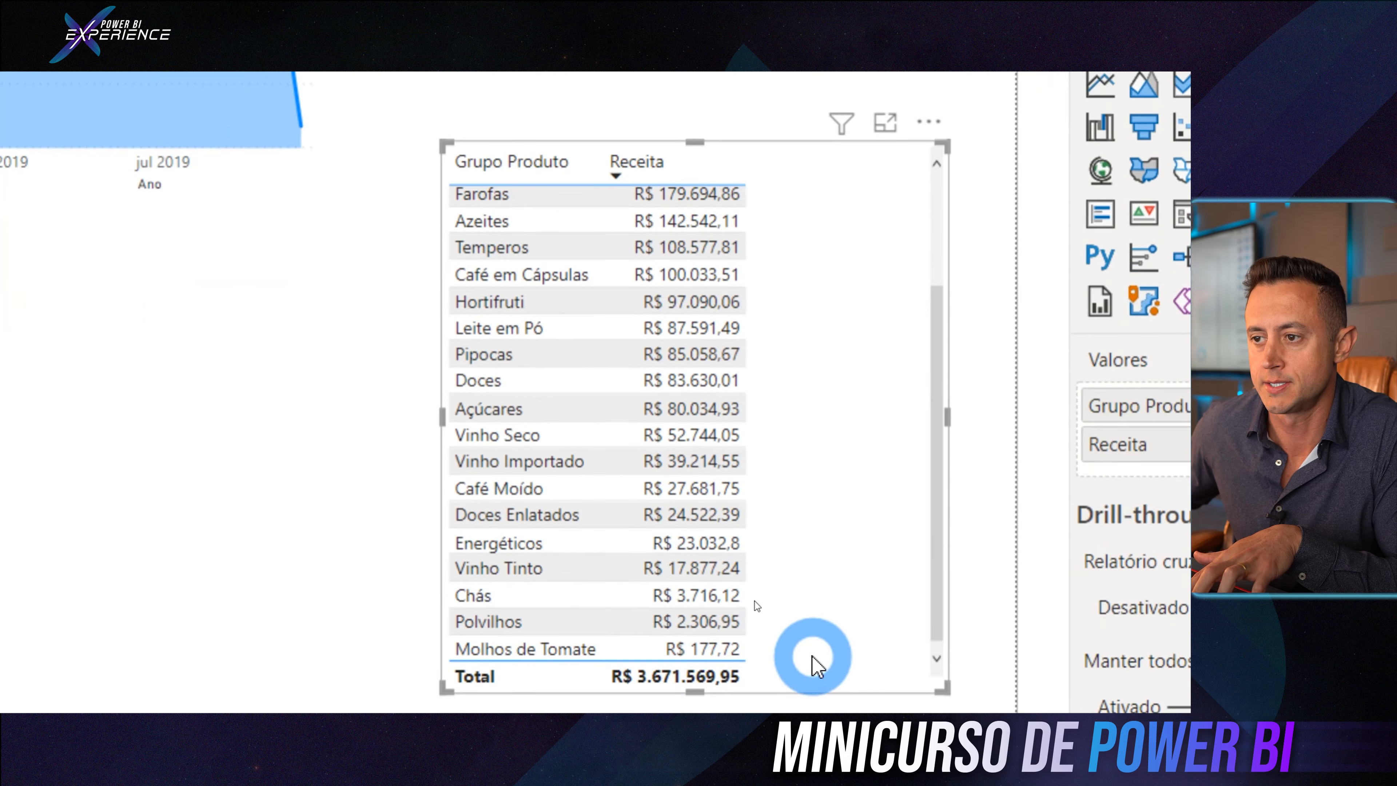
{"action": "scroll", "coordinate": [731, 531], "scroll_direction": "up", "scroll_amount": 2}
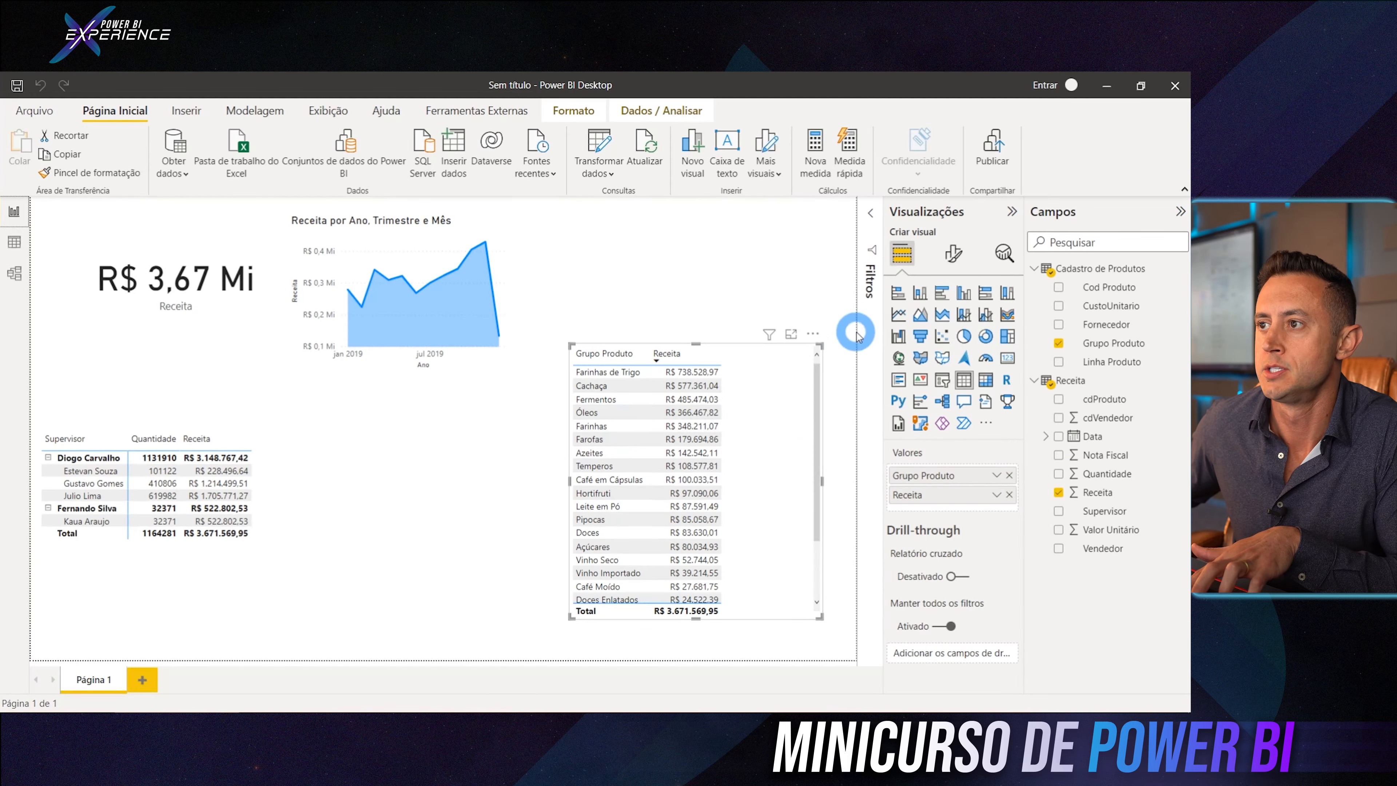
{"action": "left_click", "coordinate": [899, 293]}
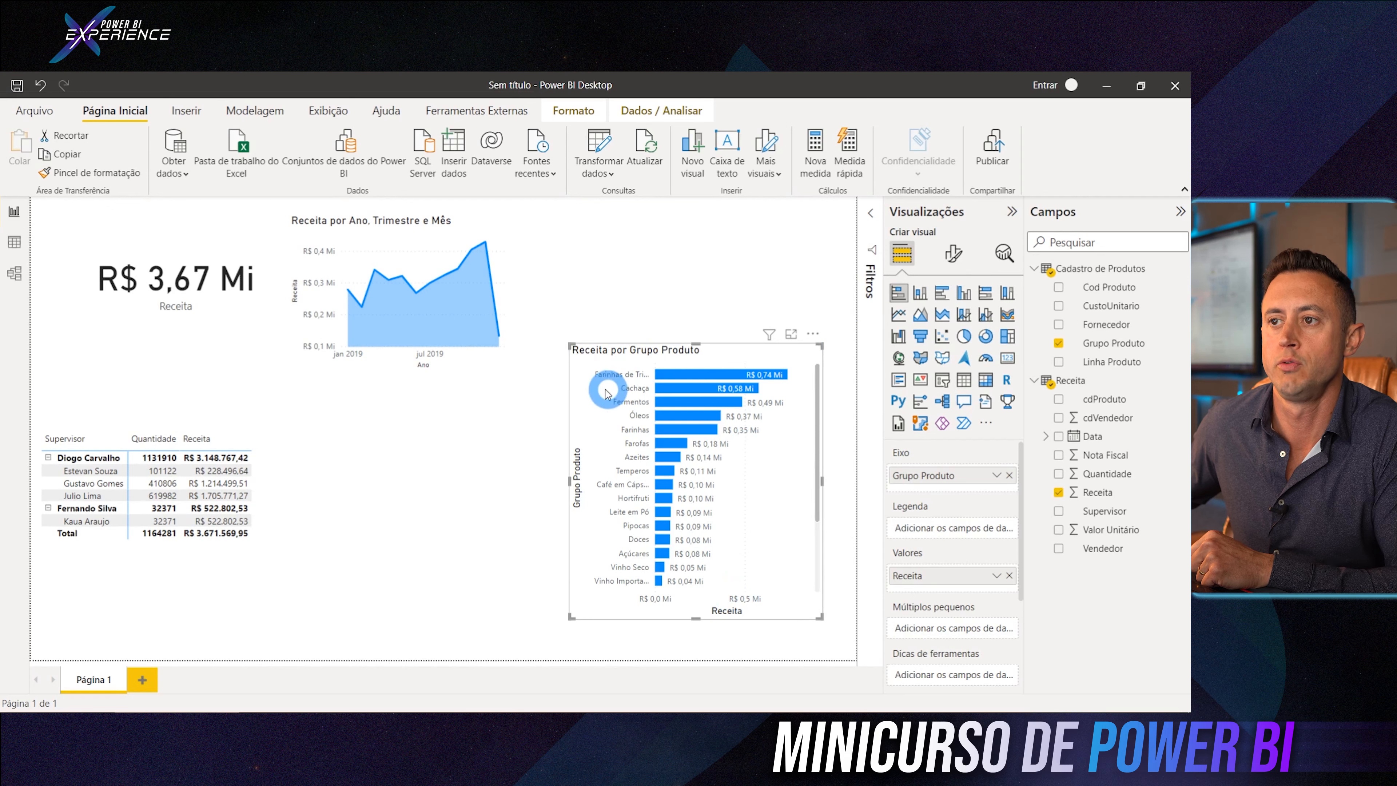
{"action": "mouse_move", "coordinate": [664, 384]}
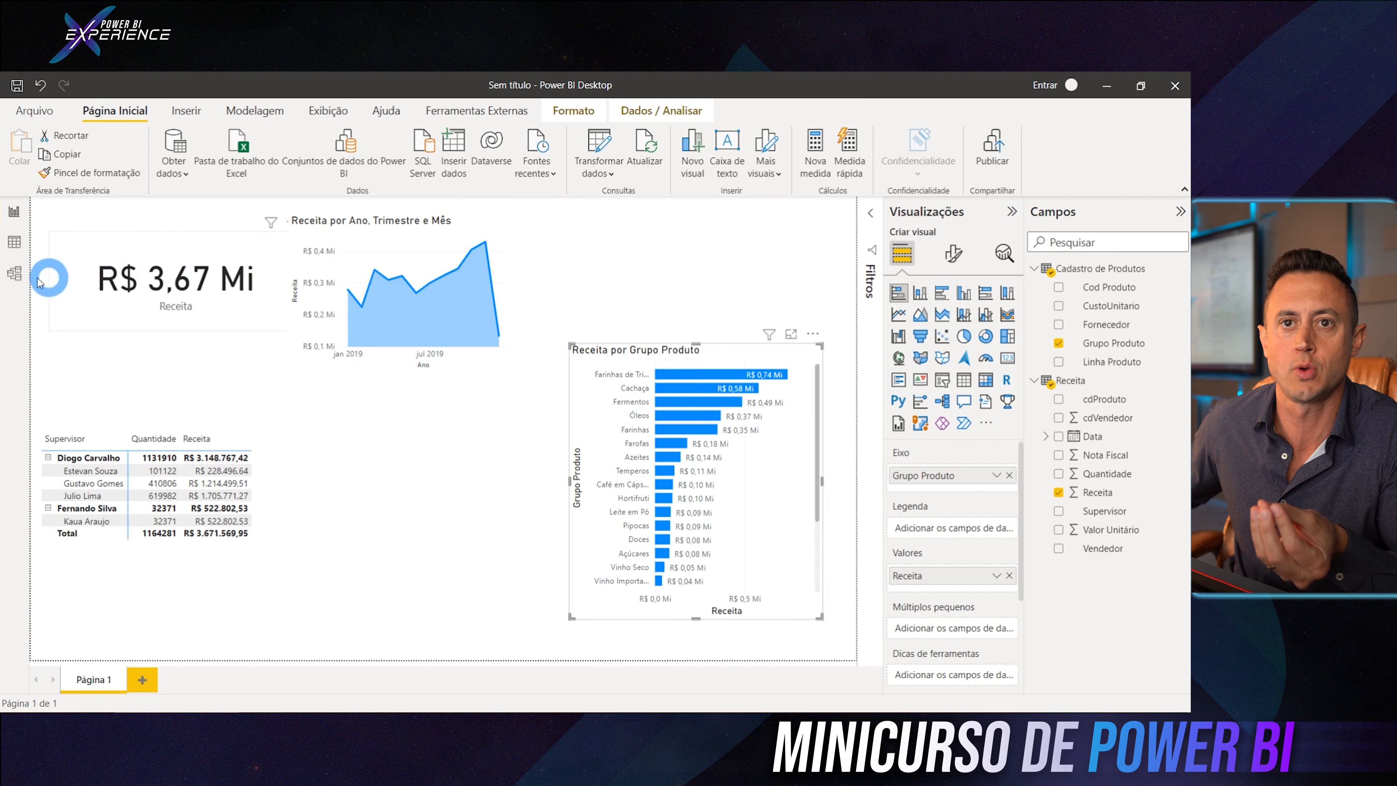
Check the relationship between Cadastro de Produtos and Receita in the data model, and return to the report page
{"action": "left_click", "coordinate": [15, 274]}
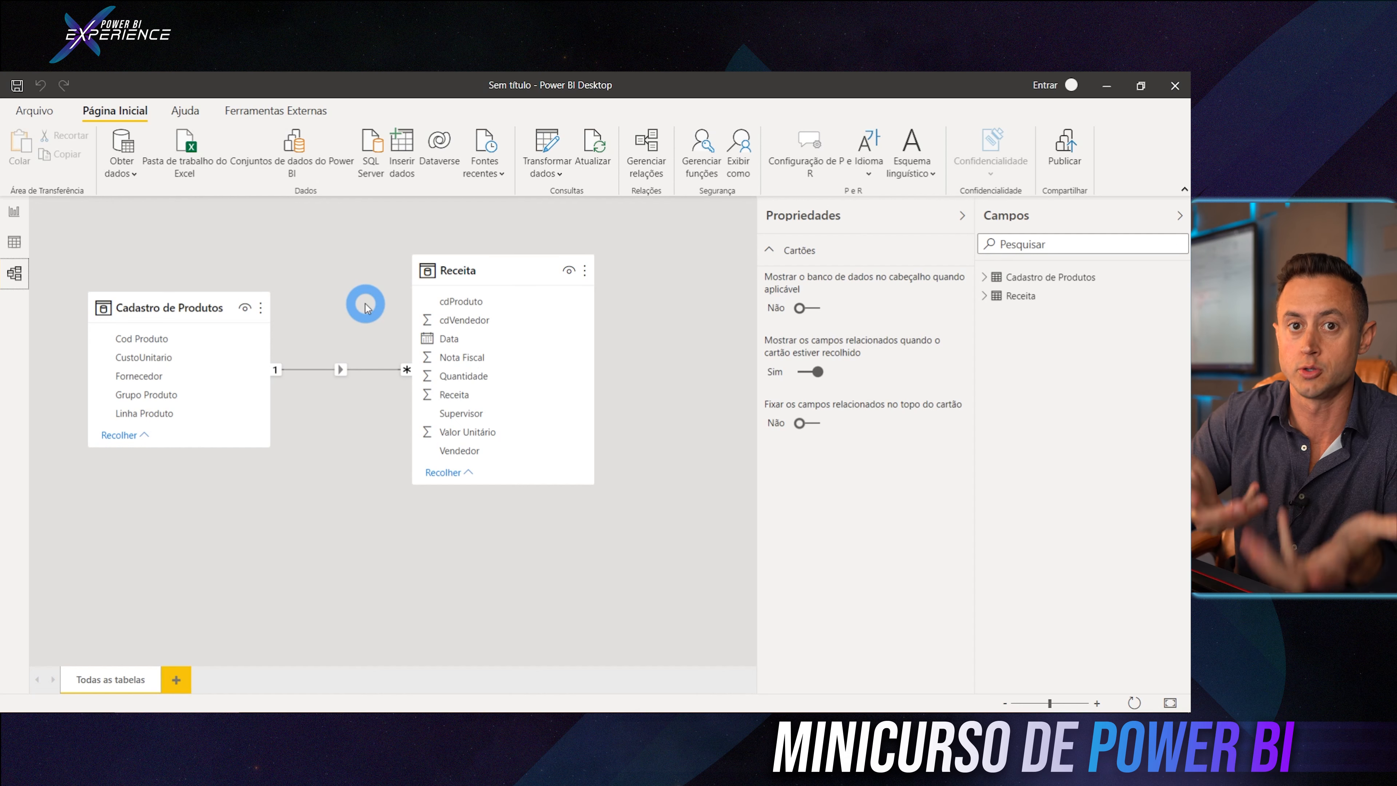
{"action": "left_click", "coordinate": [5, 214]}
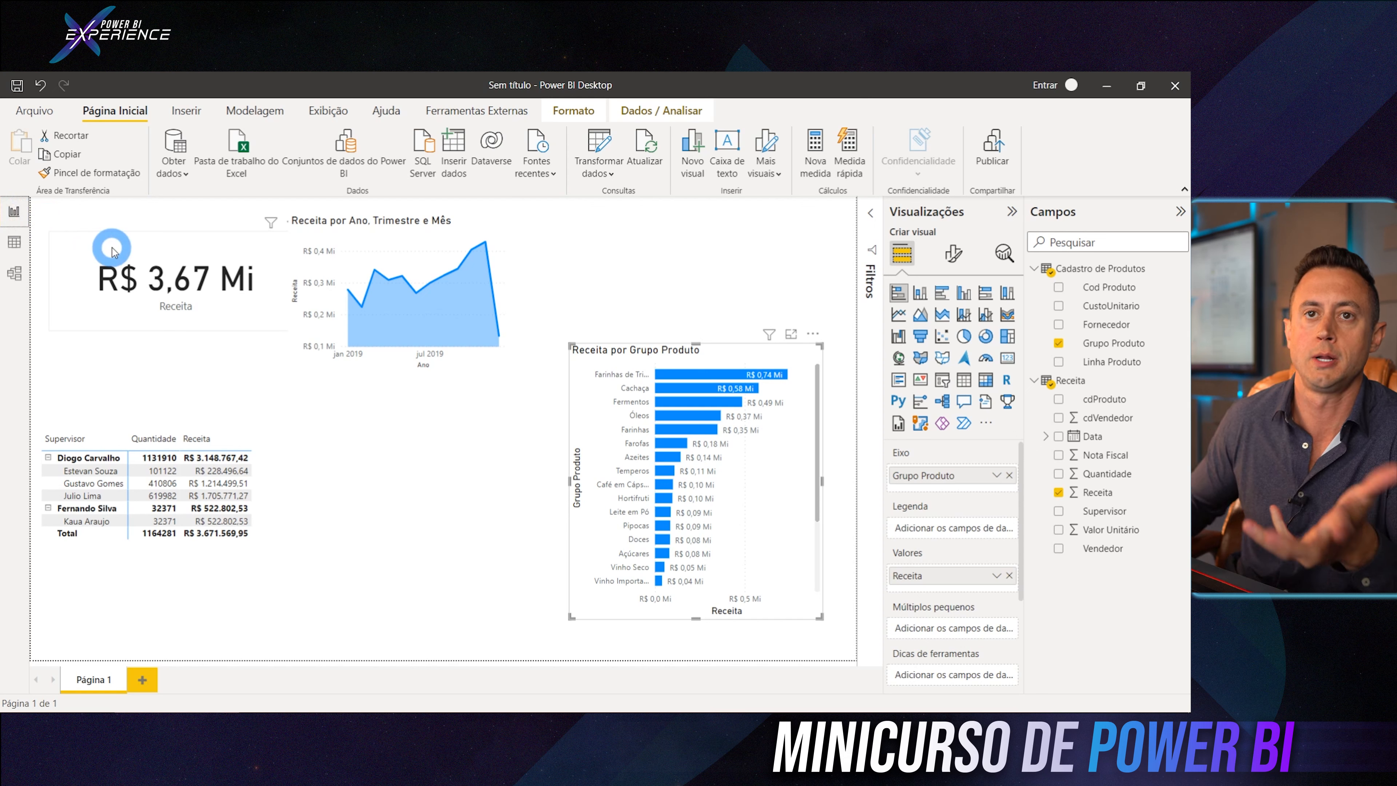